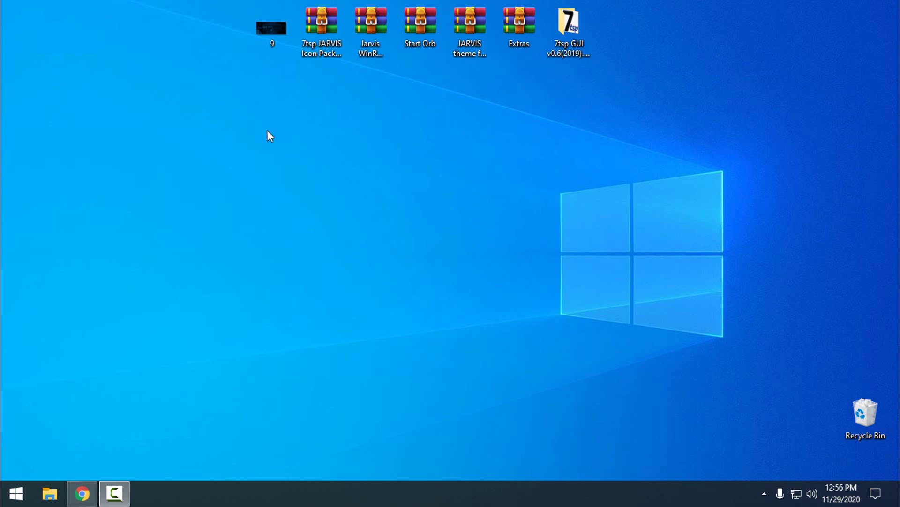
# - Open the image 9 from the desktop and examine the JARVIS theme preview up close, including its icons, dialogs and windows
pyautogui.doubleClick(267, 28)
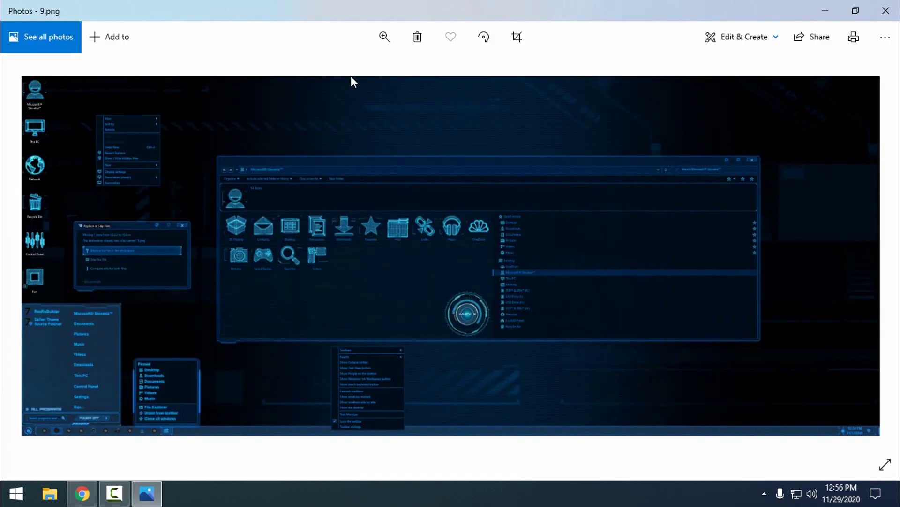
pyautogui.click(385, 37)
pyautogui.moveTo(321, 71); pyautogui.dragTo(342, 73)
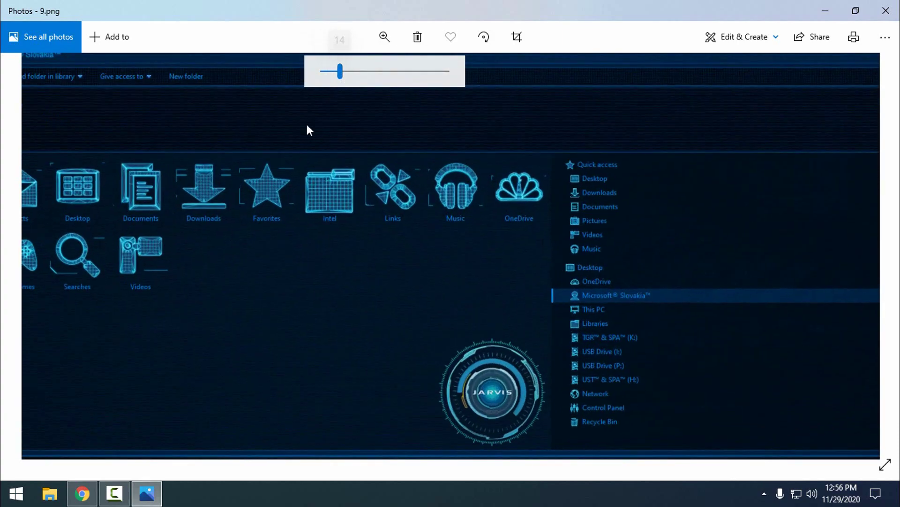
pyautogui.moveTo(308, 128); pyautogui.dragTo(563, 129)
pyautogui.moveTo(298, 283); pyautogui.dragTo(545, 267)
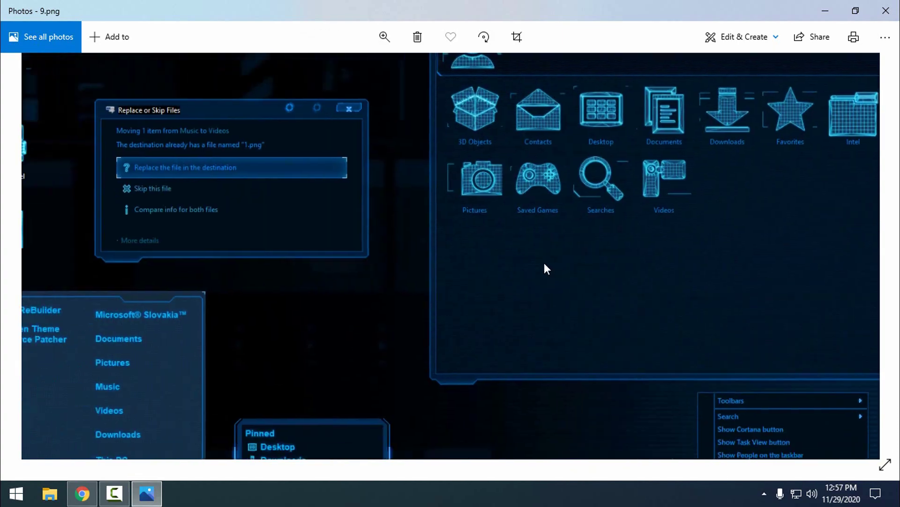
pyautogui.moveTo(388, 247); pyautogui.dragTo(119, 419)
pyautogui.moveTo(501, 223); pyautogui.dragTo(410, 238)
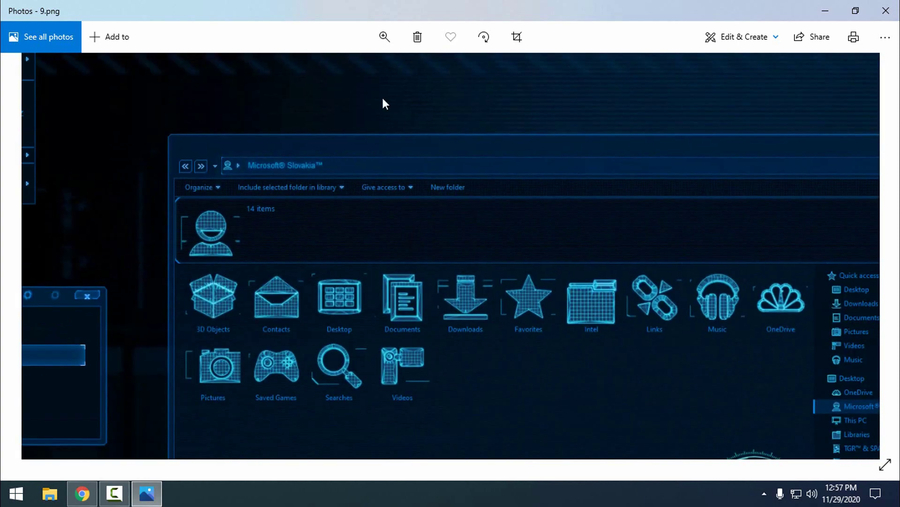
pyautogui.click(818, 14)
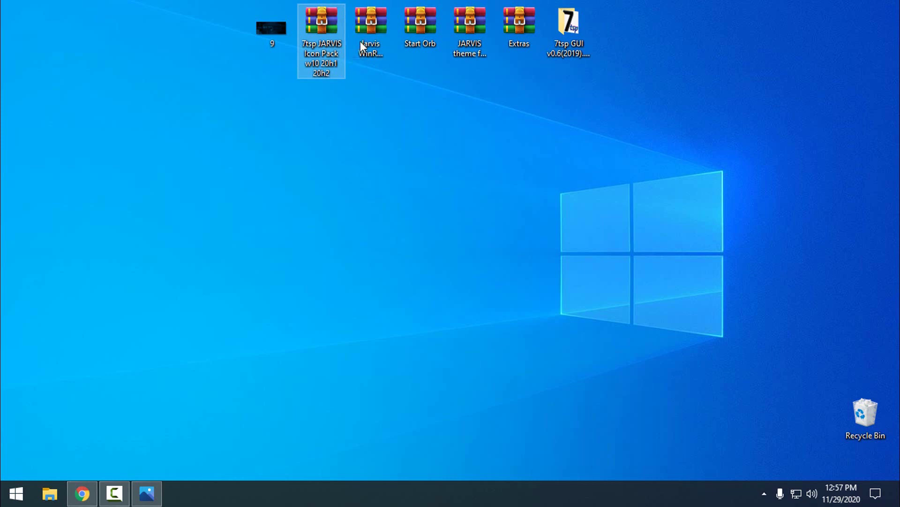
# - Look over the theme archives on the desktop and close the preview image
pyautogui.click(362, 41)
pyautogui.click(431, 42)
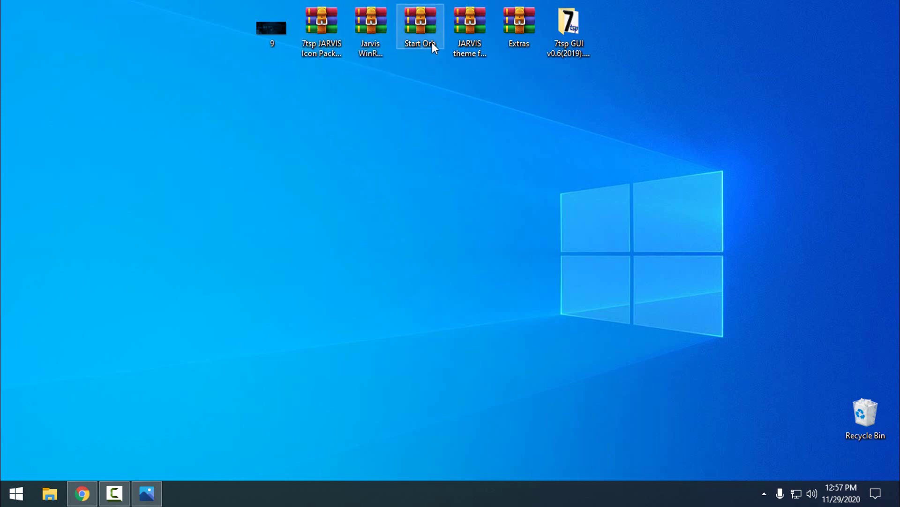
pyautogui.click(470, 52)
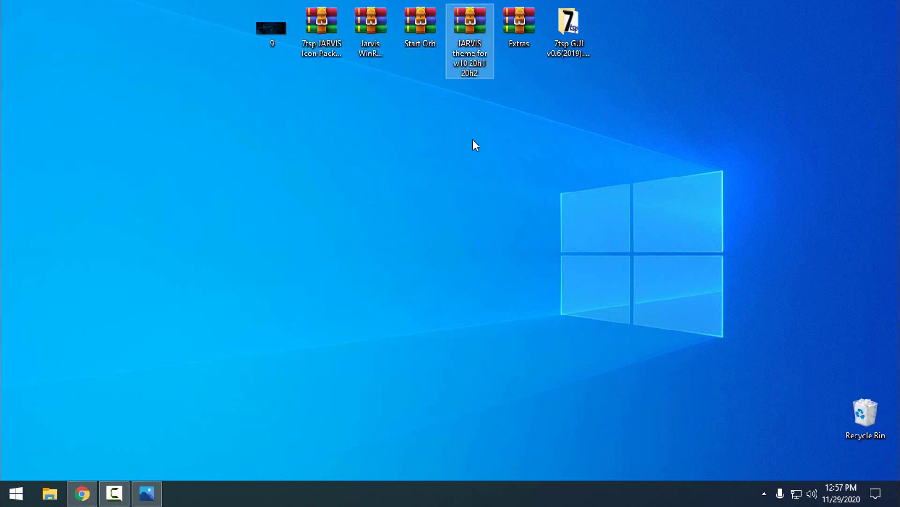
pyautogui.click(511, 40)
pyautogui.click(147, 493)
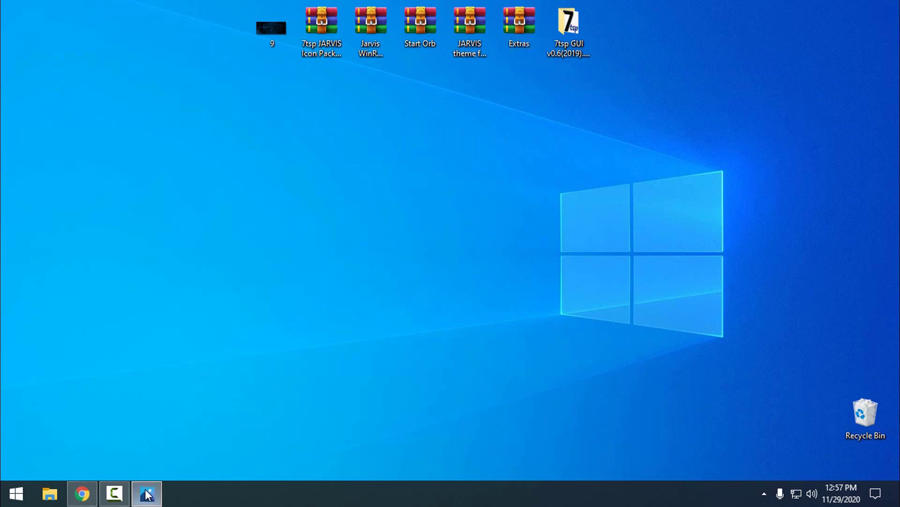
pyautogui.click(886, 10)
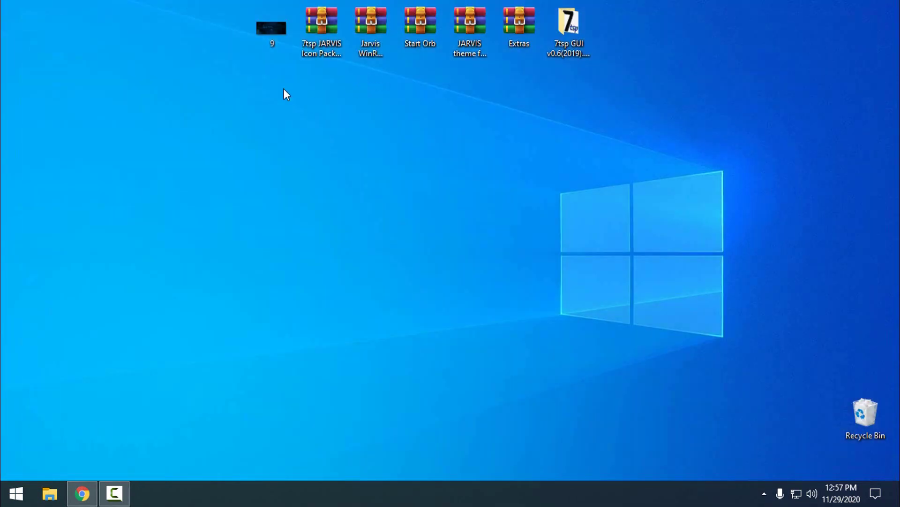
# - Switch to Chrome and look through the PoweredByOstX YouTube channel for the Windows 10 custom theme patching videos
pyautogui.click(74, 487)
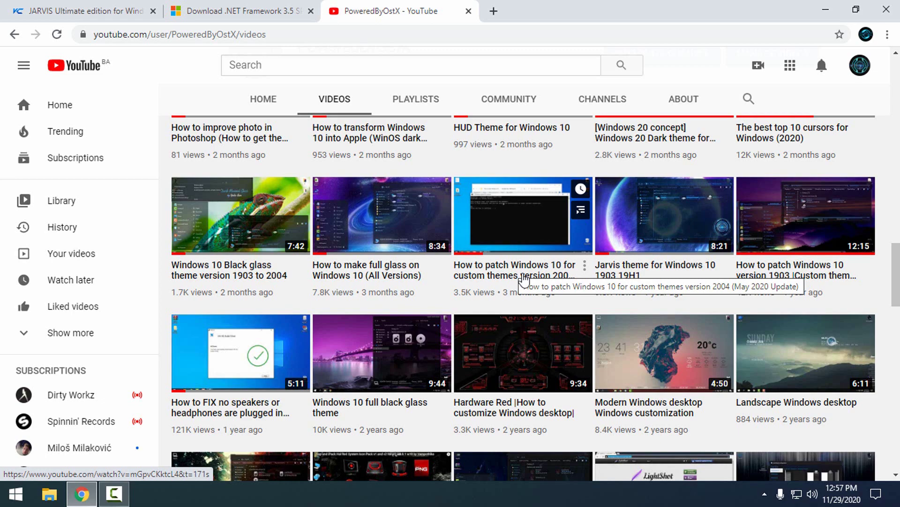
pyautogui.click(816, 16)
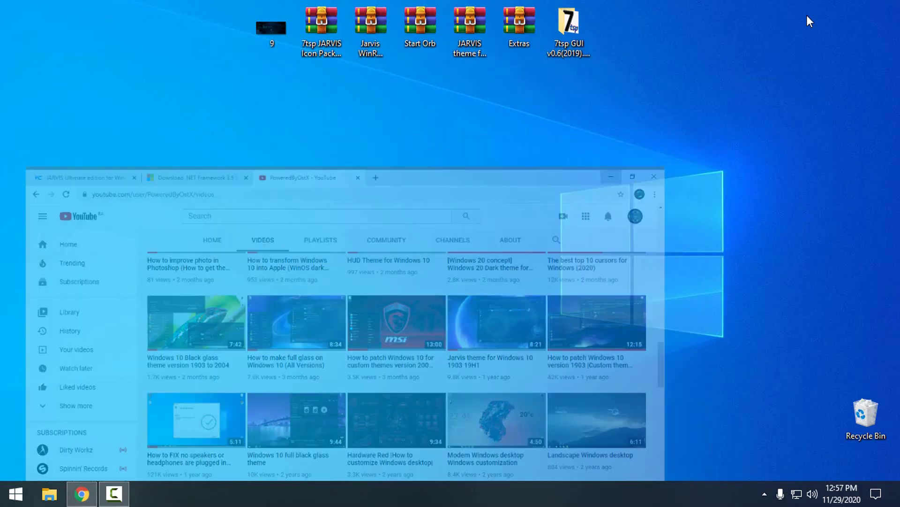
pyautogui.moveTo(314, 75); pyautogui.dragTo(516, 188)
# - Review the JARVIS Ultimate edition thread on virtualcustoms.net in Chrome, including its address, version notes and attached files
pyautogui.click(82, 494)
pyautogui.click(202, 37)
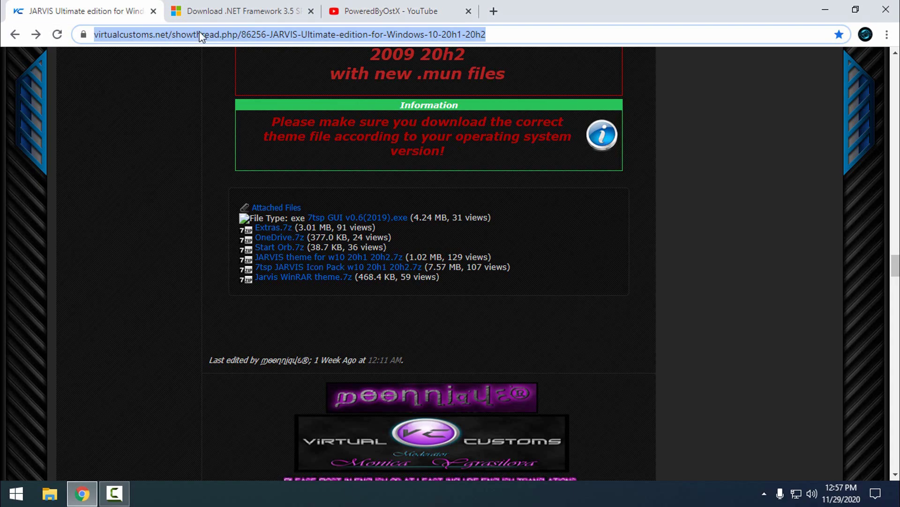
pyautogui.click(260, 36)
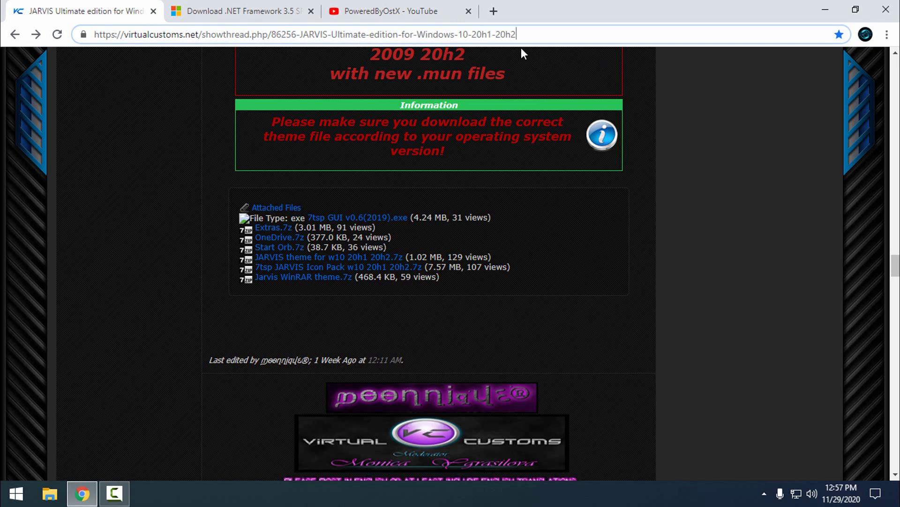
pyautogui.moveTo(895, 265); pyautogui.dragTo(895, 66)
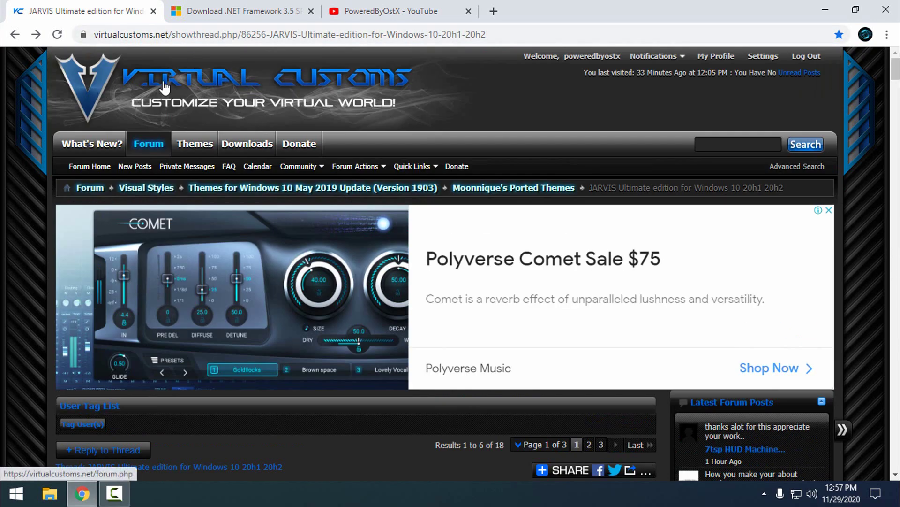
pyautogui.click(519, 33)
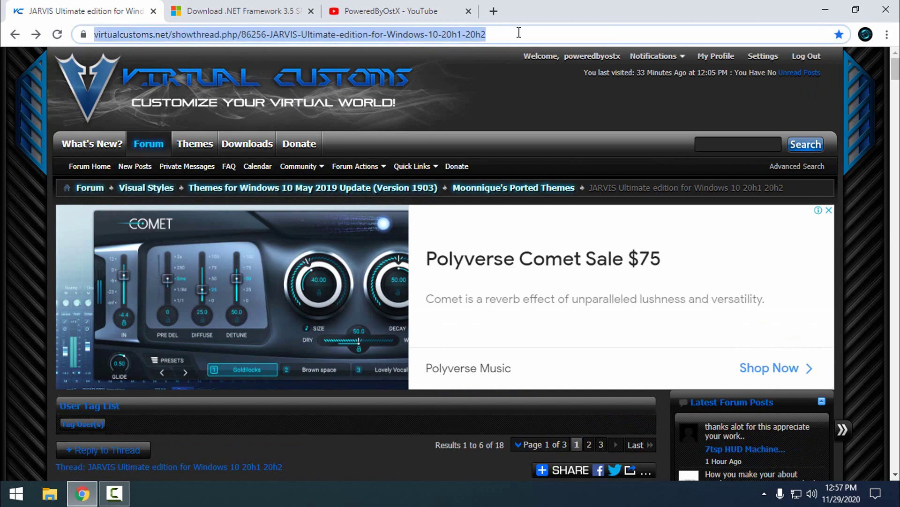
pyautogui.moveTo(895, 70); pyautogui.dragTo(874, 255)
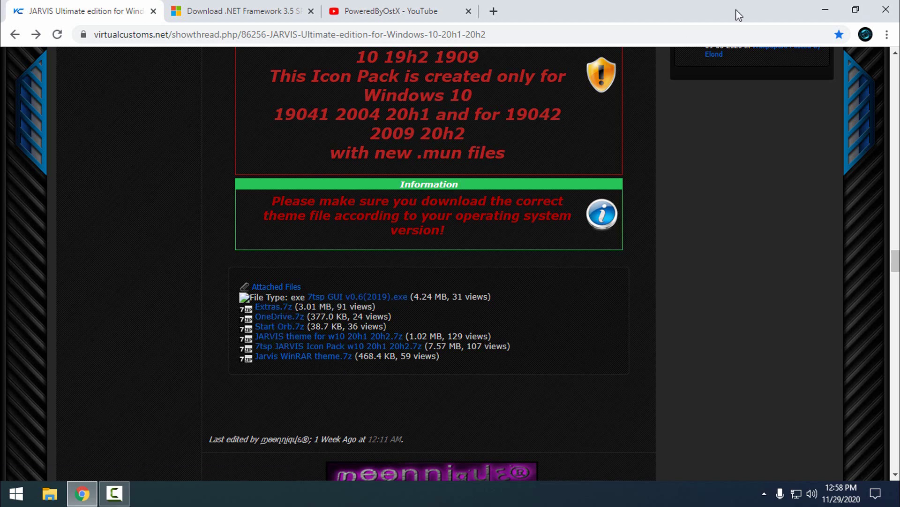
pyautogui.click(826, 10)
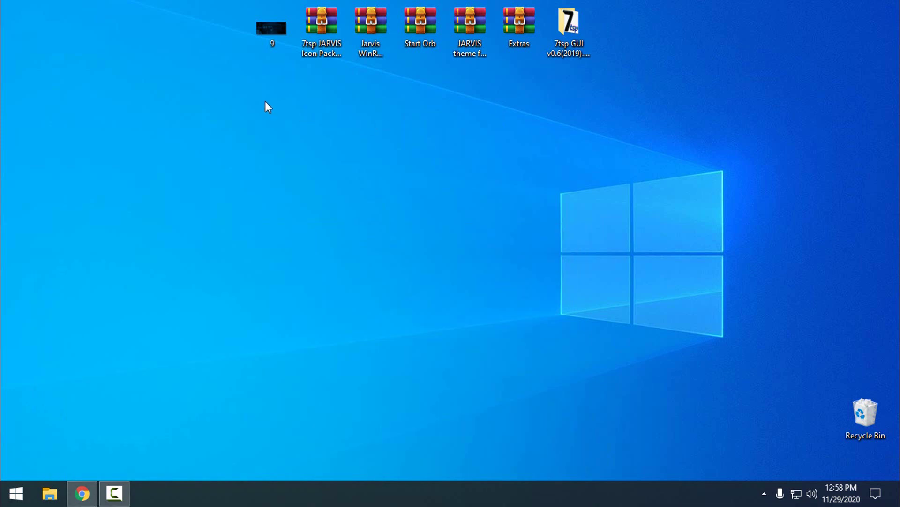
# - Delete the preview image 9 from the desktop
pyautogui.moveTo(311, 90); pyautogui.dragTo(504, 116)
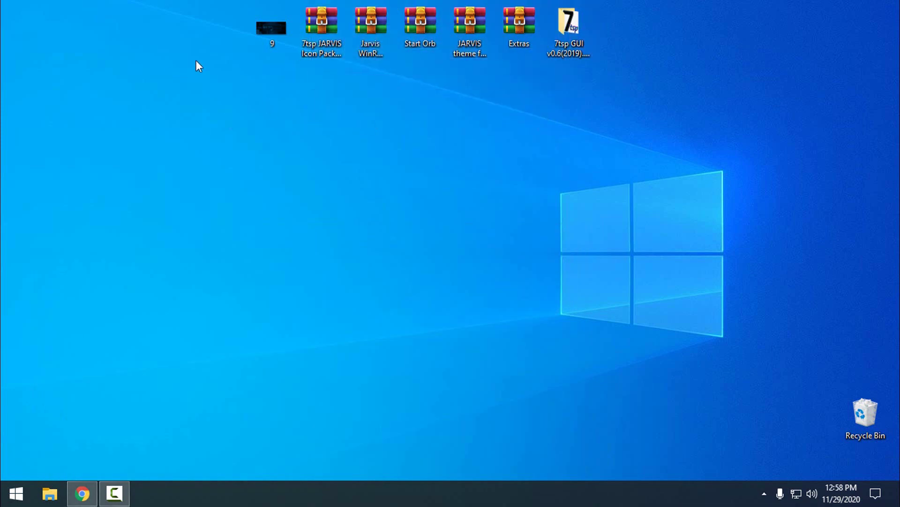
pyautogui.rightClick(264, 31)
pyautogui.click(293, 418)
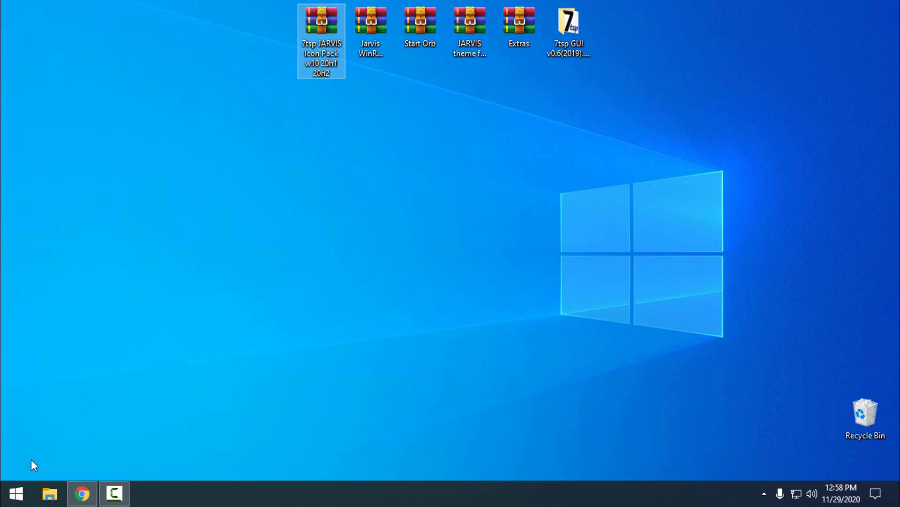
# - Search Windows for "about" and check the Windows version and OS build in About your PC
pyautogui.click(10, 498)
pyautogui.write('a')
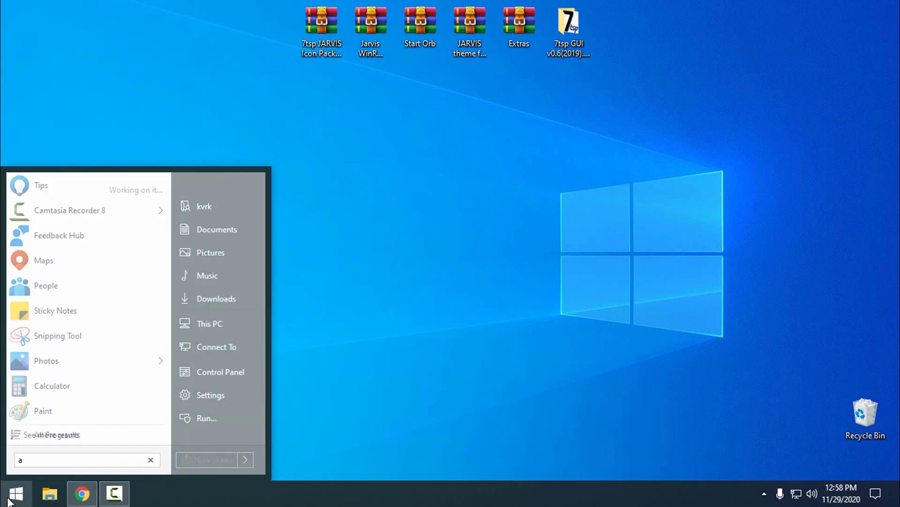
pyautogui.write('bout')
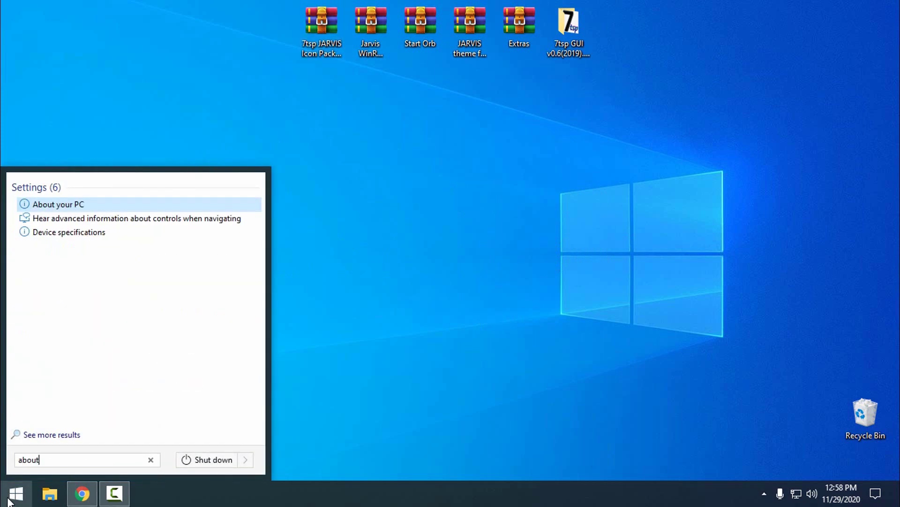
pyautogui.click(75, 202)
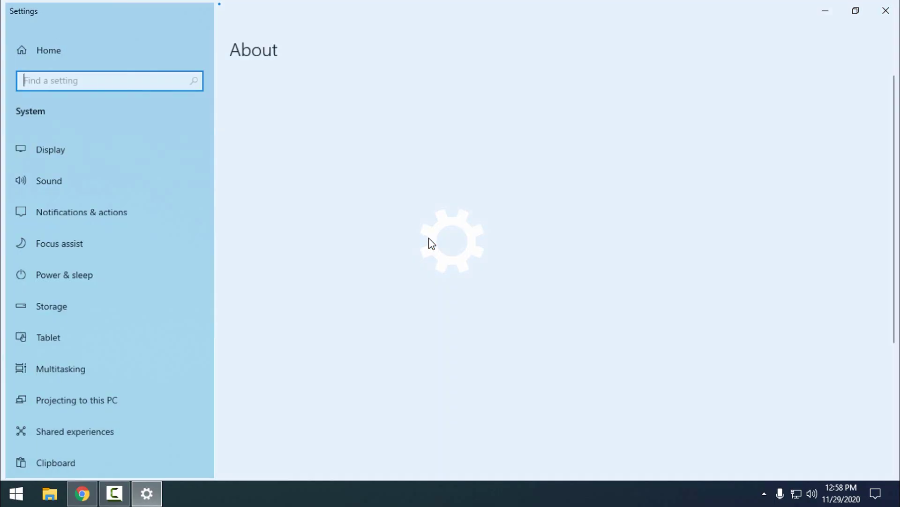
pyautogui.scroll(-4, 392, 241)
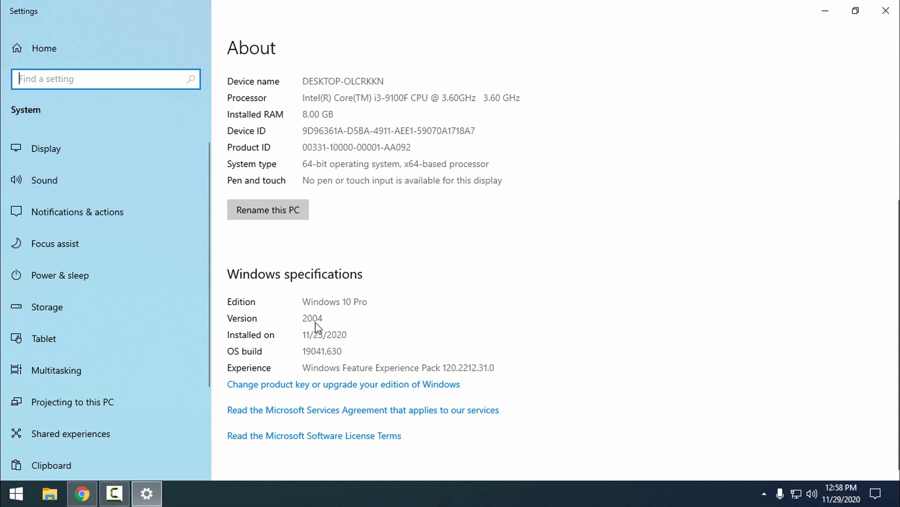
pyautogui.click(886, 10)
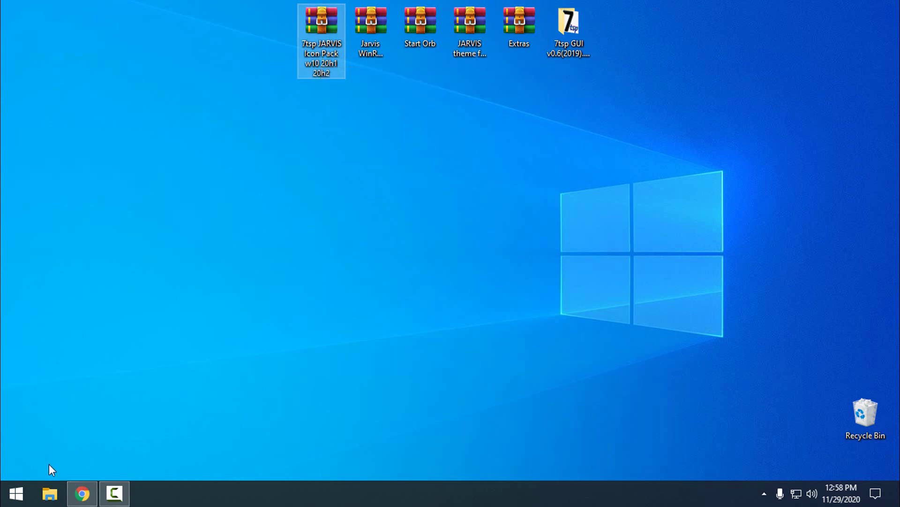
# - Create a system restore point described as "12" with Local Disk (C:) selected in System Protection
pyautogui.click(9, 495)
pyautogui.write('restore')
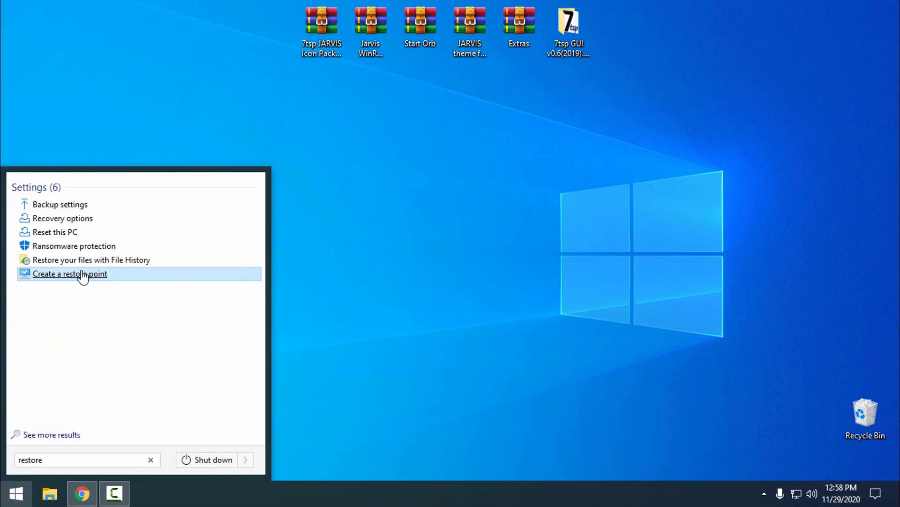
pyautogui.click(83, 275)
pyautogui.scroll(-1, 197, 286)
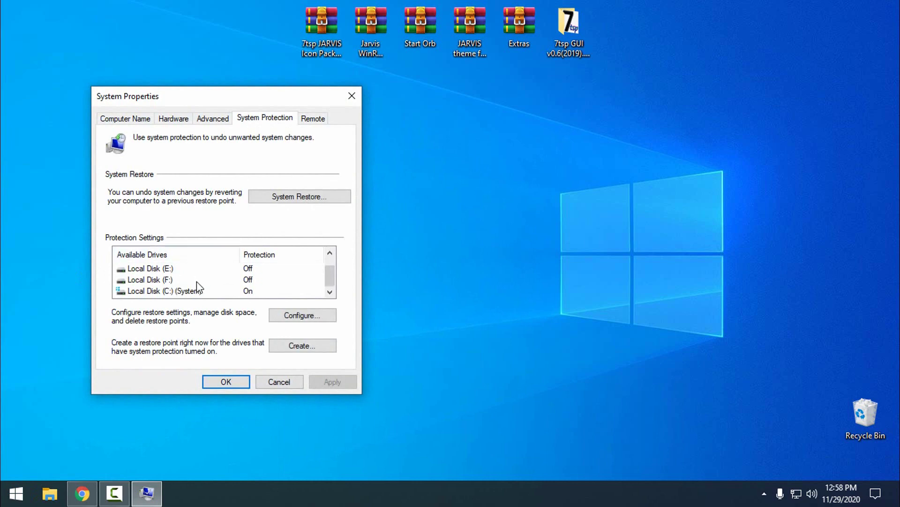
pyautogui.click(134, 292)
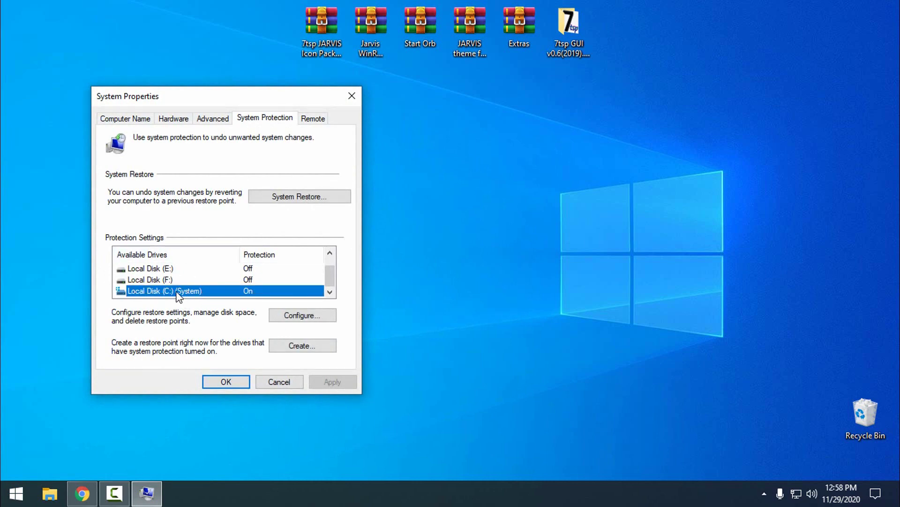
pyautogui.click(289, 343)
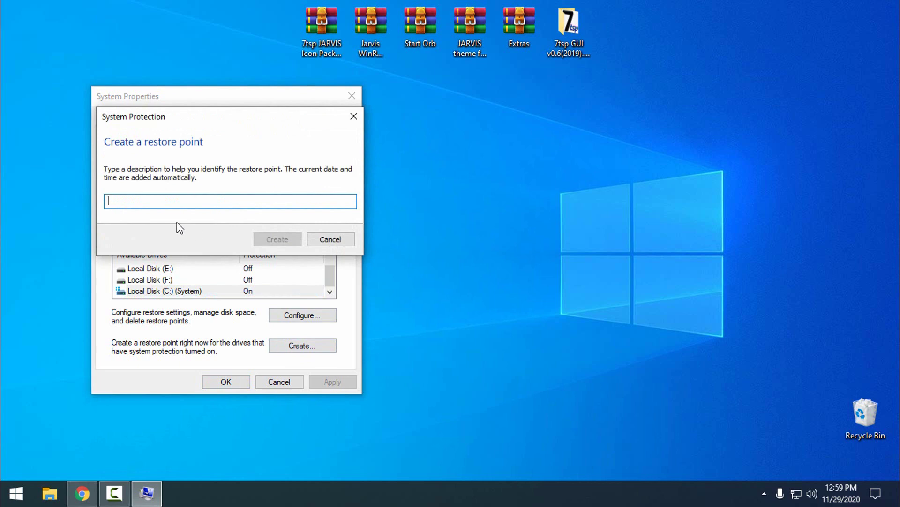
pyautogui.write('12')
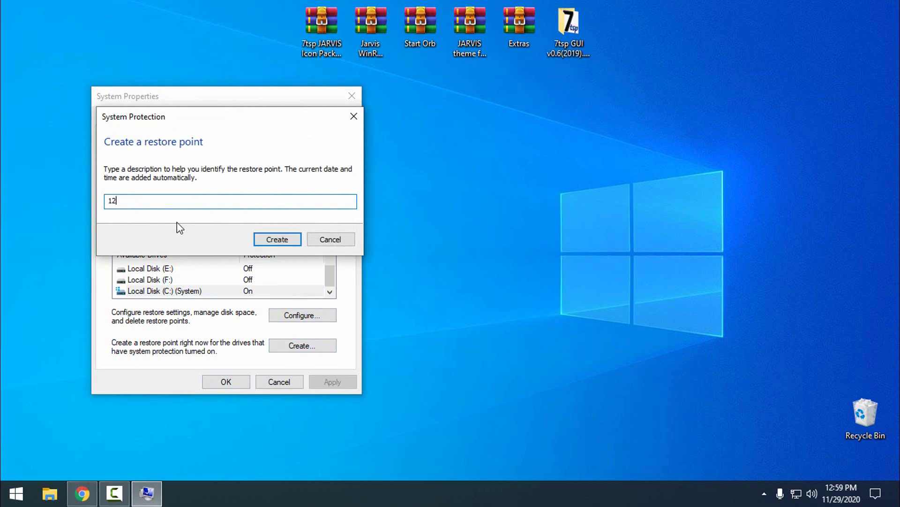
pyautogui.click(284, 240)
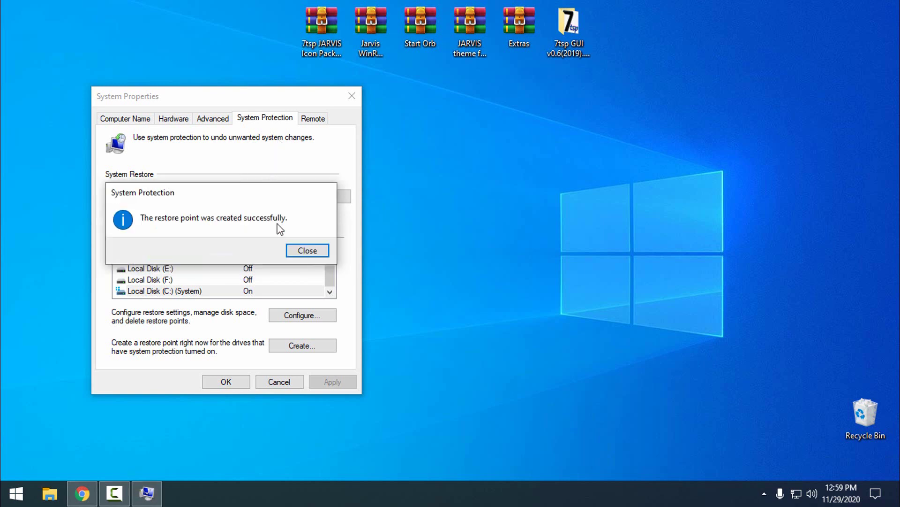
pyautogui.click(307, 250)
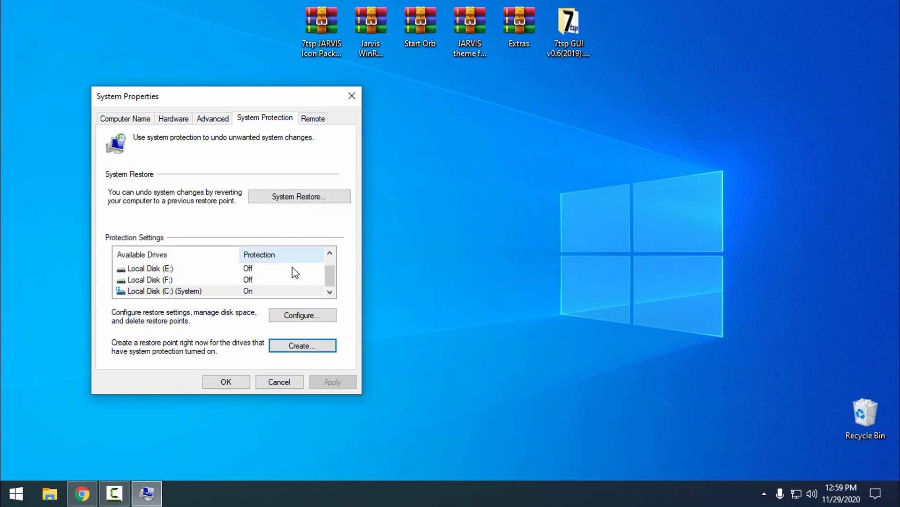
pyautogui.click(230, 379)
# - Open the 7tsp GUI v0.6(2019).exe folder on the desktop
pyautogui.click(549, 47)
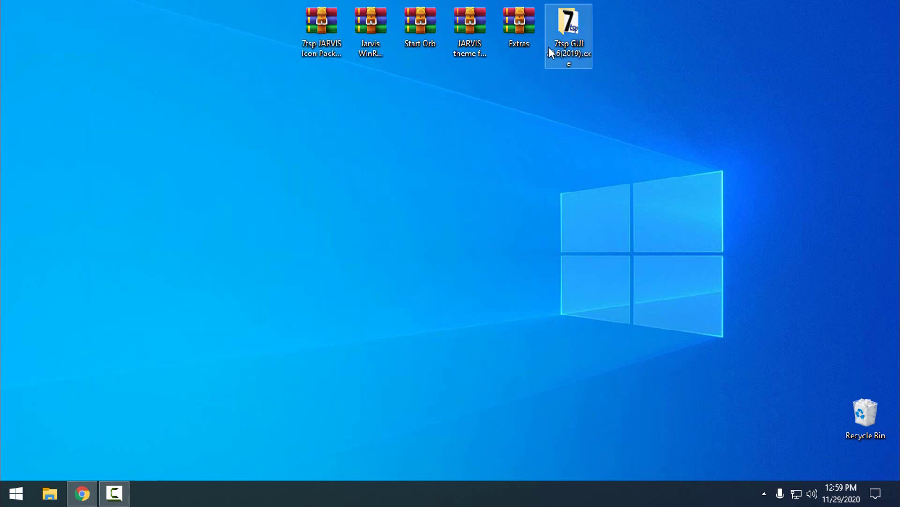
pyautogui.press('F2')
pyautogui.click(301, 108)
pyautogui.doubleClick(572, 46)
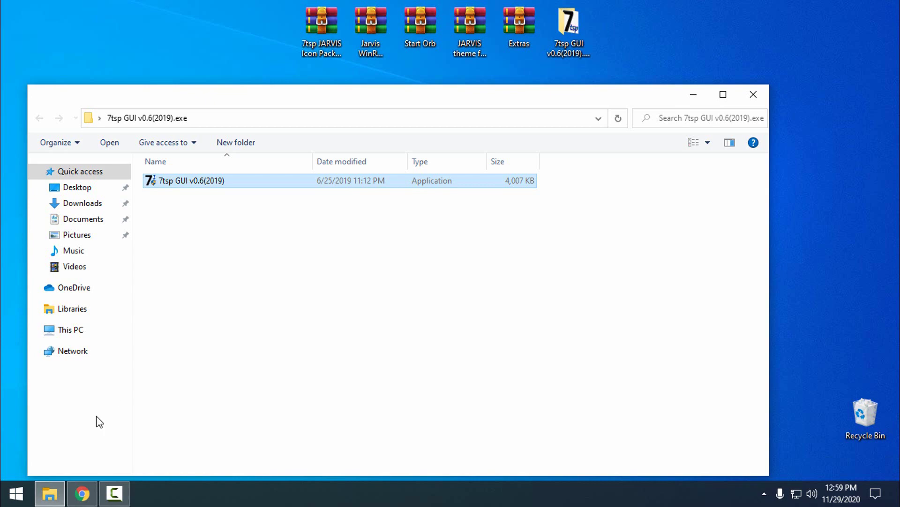
# - Switch to Chrome, view the .NET Framework 3.5 SP1 download page and open the browser's downloads list
pyautogui.click(82, 493)
pyautogui.click(249, 10)
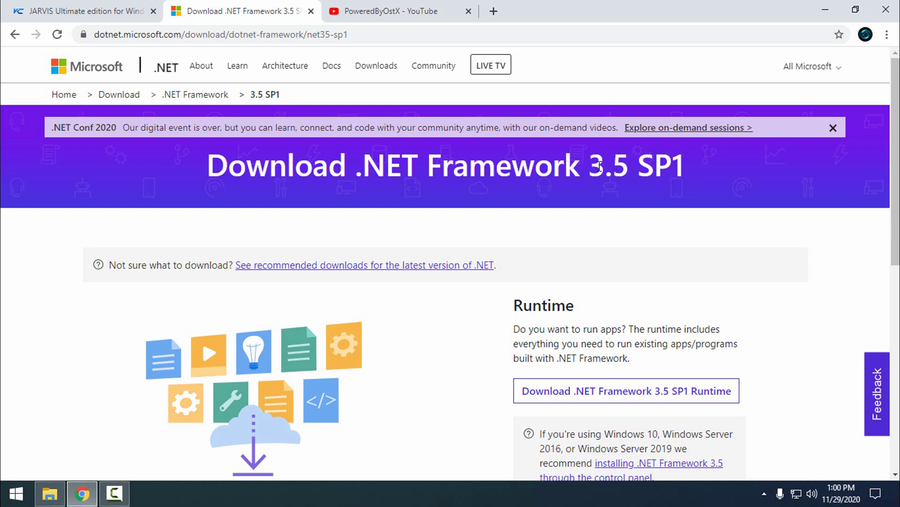
pyautogui.click(887, 34)
pyautogui.click(794, 122)
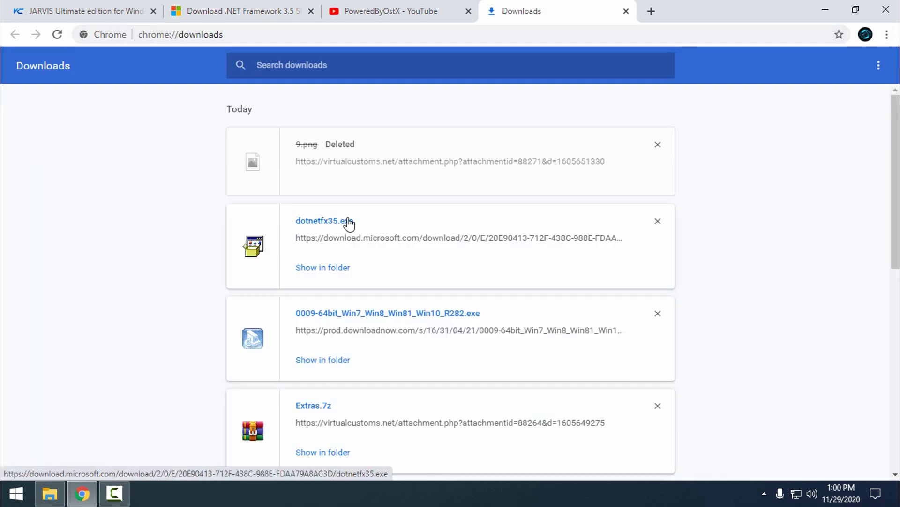
# - Launch the downloaded dotnetfx35.exe and minimize the browser and folder windows
pyautogui.click(349, 222)
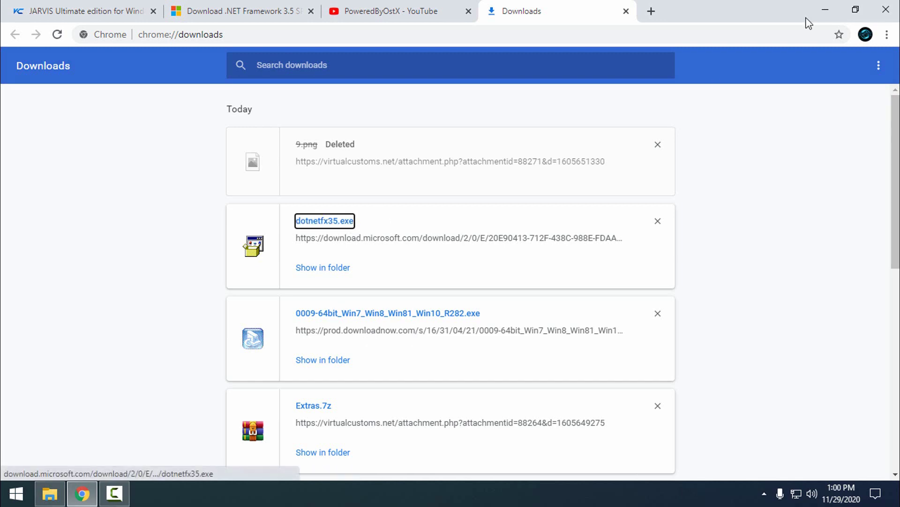
pyautogui.click(825, 8)
pyautogui.click(693, 94)
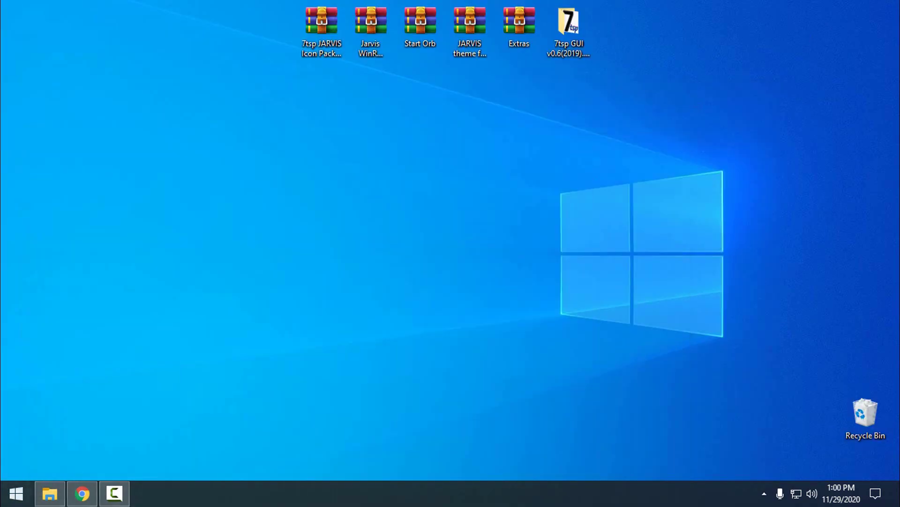
# - Turn on .NET Framework 3.5 (includes .NET 2.0 and 3.0) in Windows Features through Control Panel's Programs and Features, then close Control Panel
pyautogui.press('super')
pyautogui.click(244, 372)
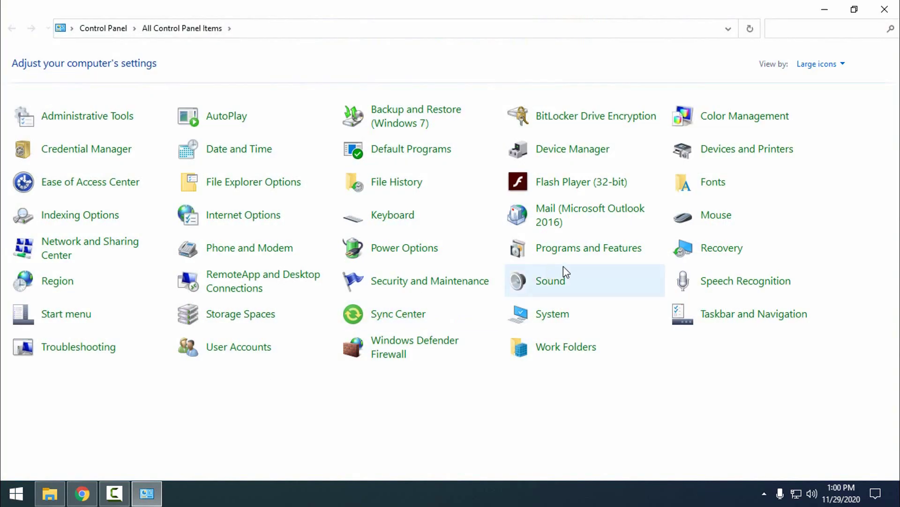
pyautogui.click(573, 247)
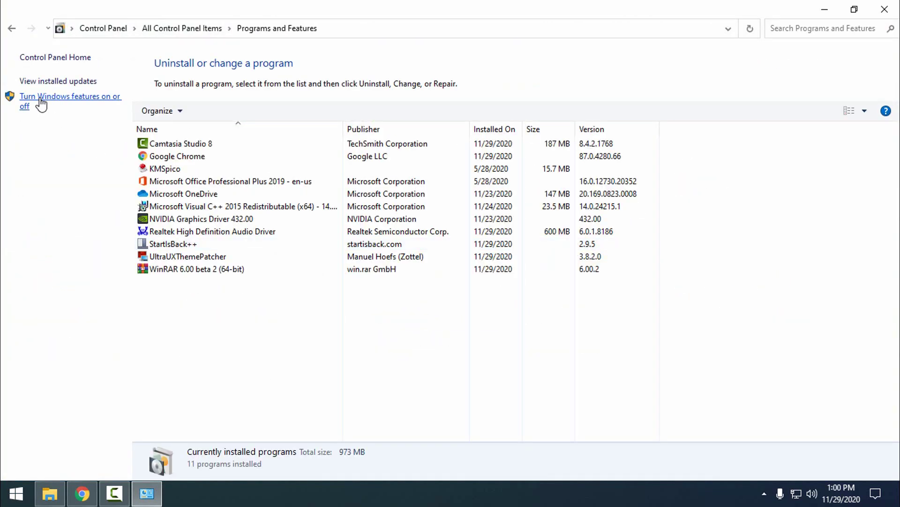
pyautogui.click(88, 98)
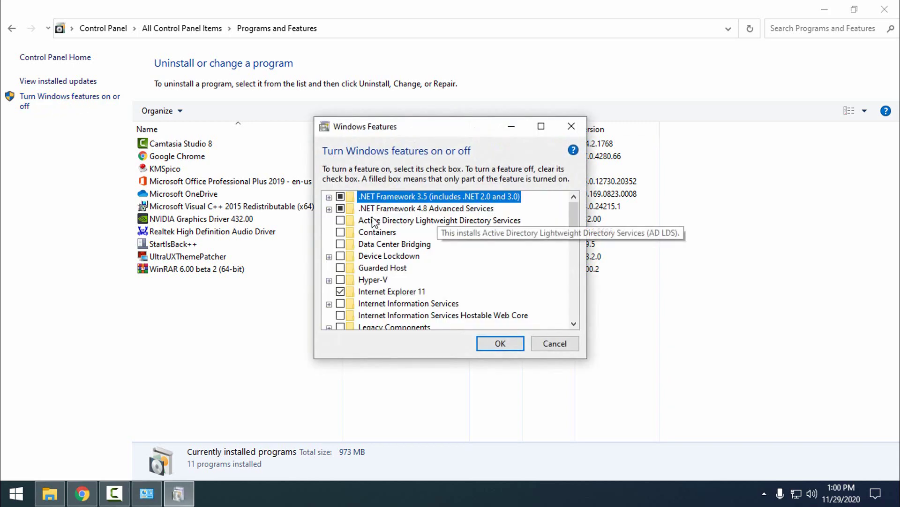
pyautogui.click(340, 197)
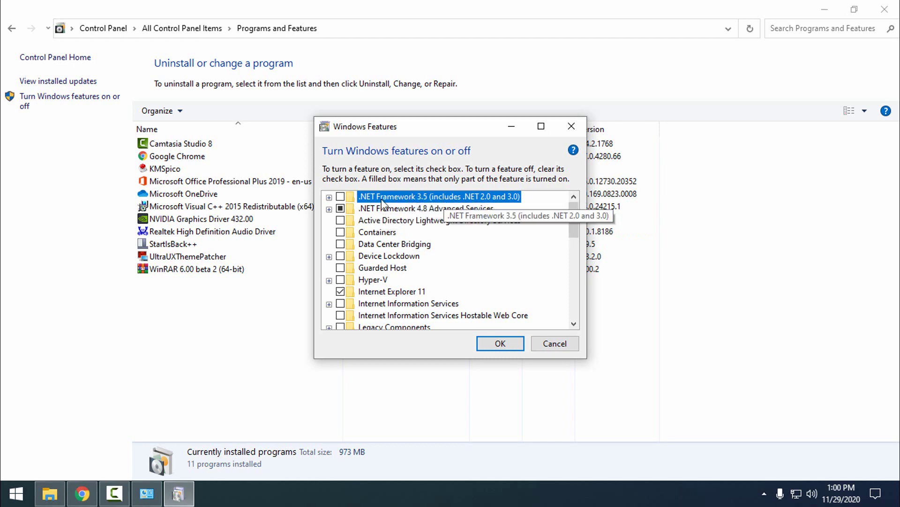
pyautogui.click(341, 197)
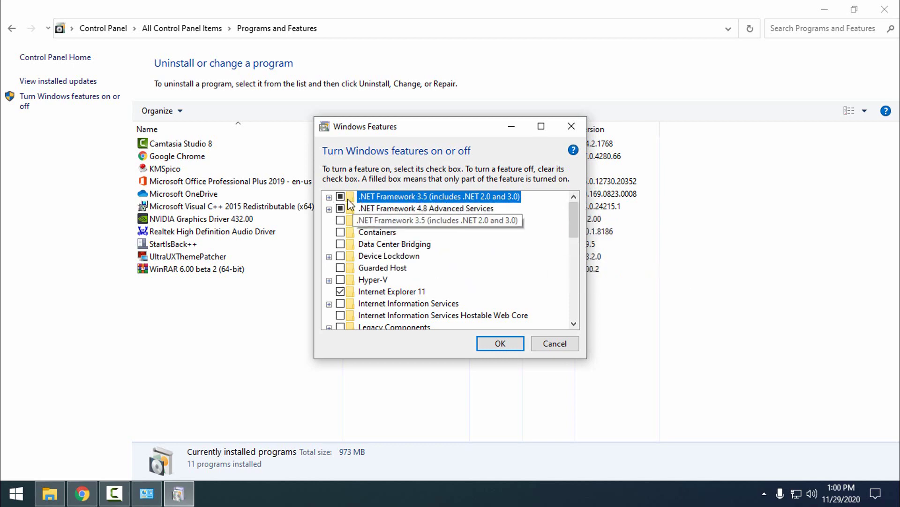
pyautogui.click(504, 345)
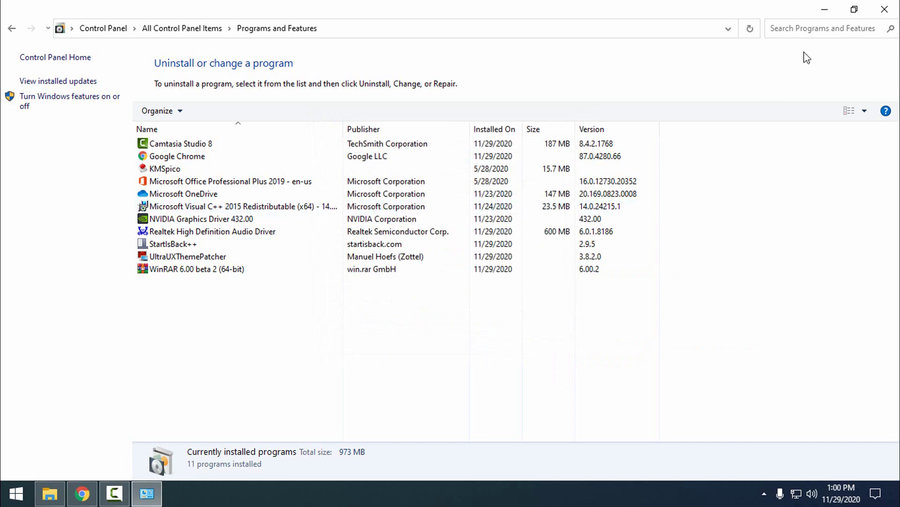
pyautogui.click(885, 9)
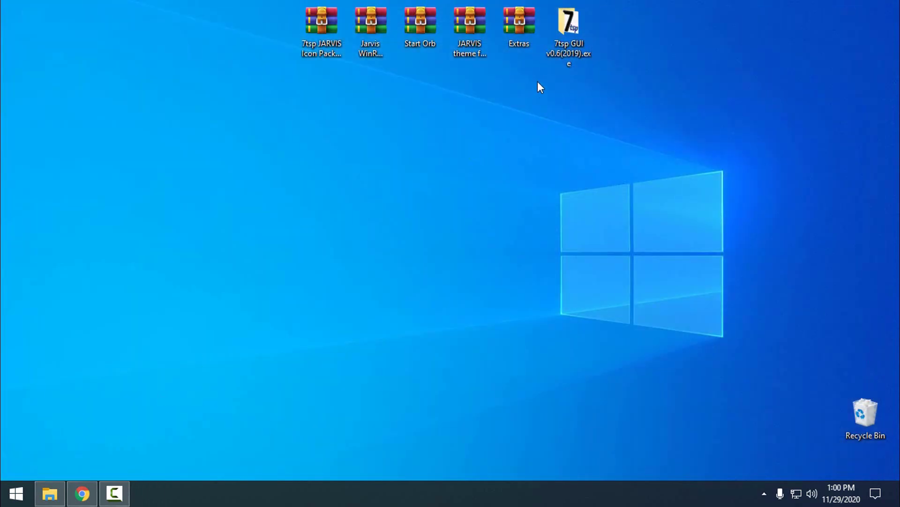
# - Launch the 7tsp GUI v0.6(2019) application from its desktop folder and close the folder window
pyautogui.doubleClick(570, 35)
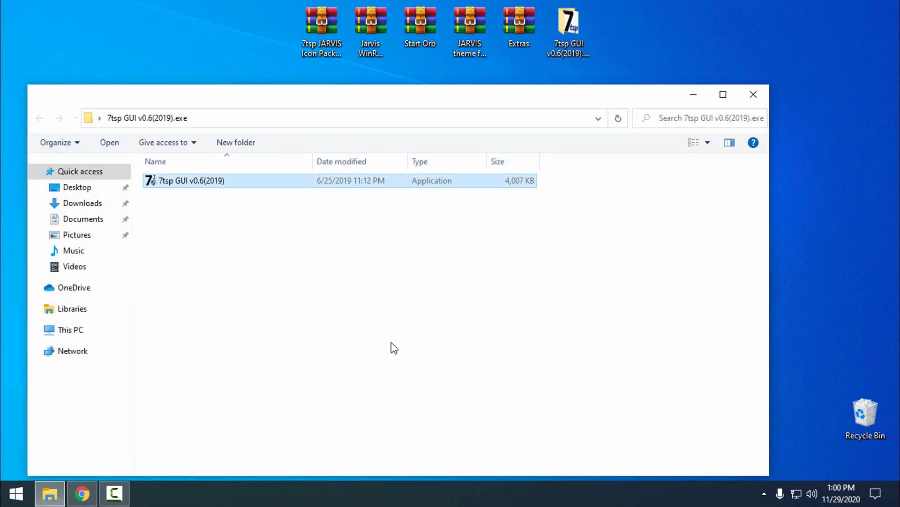
pyautogui.click(753, 95)
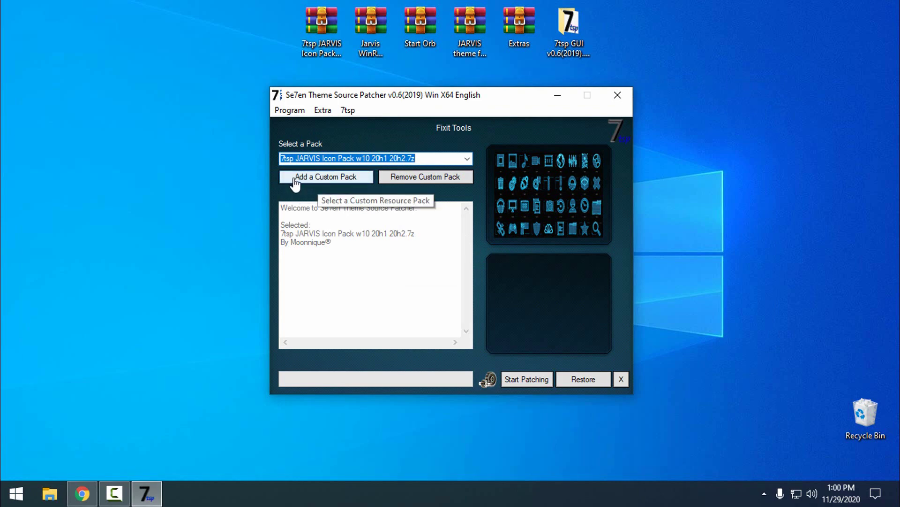
pyautogui.click(334, 181)
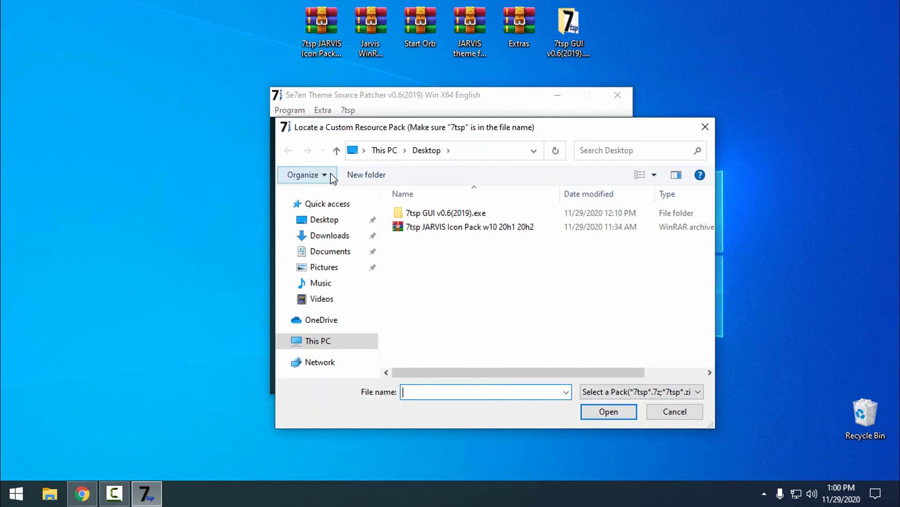
pyautogui.click(449, 226)
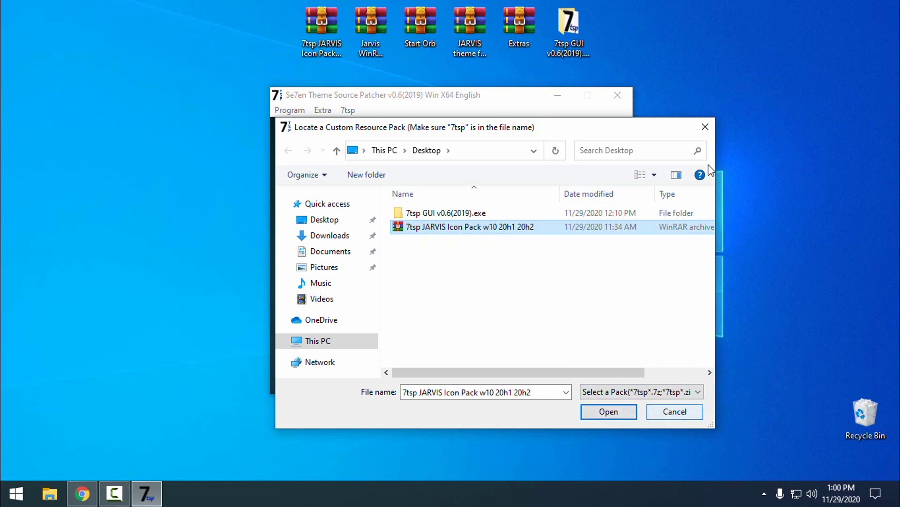
pyautogui.click(671, 411)
pyautogui.click(458, 283)
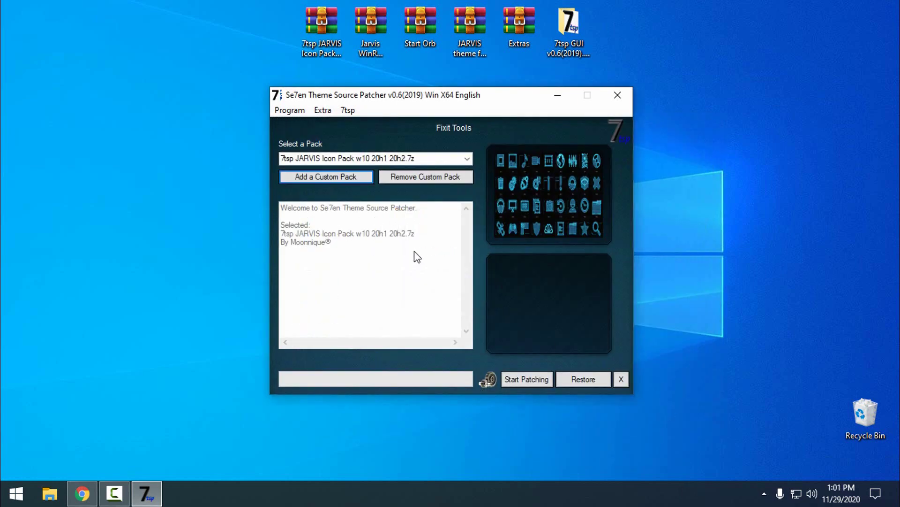
# - Save the patcher's options with "Create new Restore Point when Patching" turned off
pyautogui.click(321, 109)
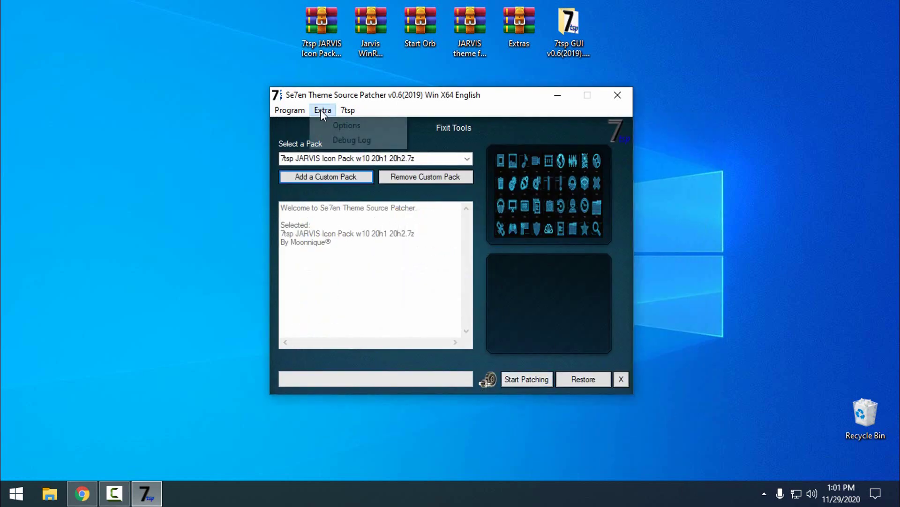
pyautogui.click(342, 125)
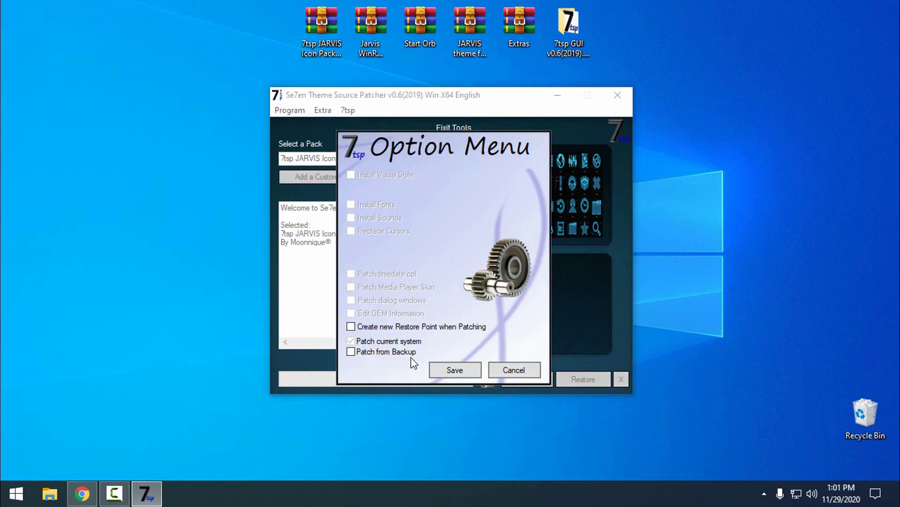
pyautogui.click(354, 330)
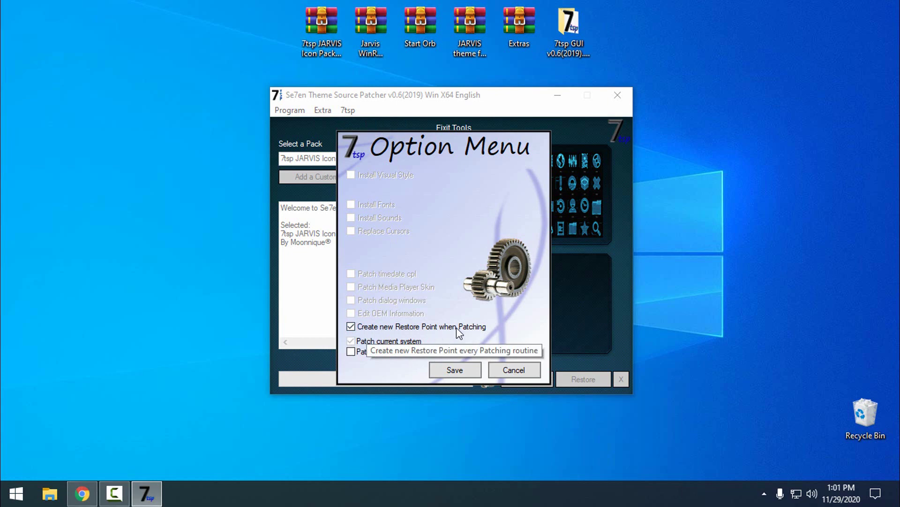
pyautogui.click(359, 329)
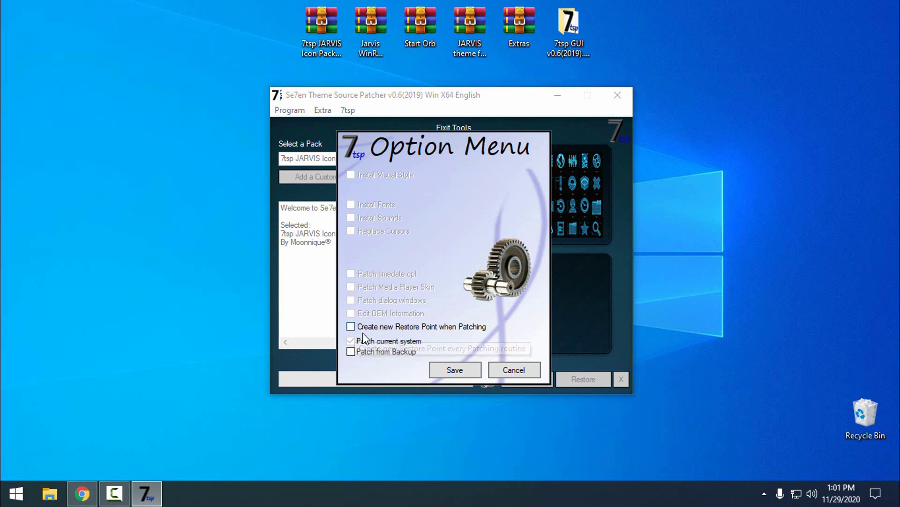
pyautogui.click(451, 371)
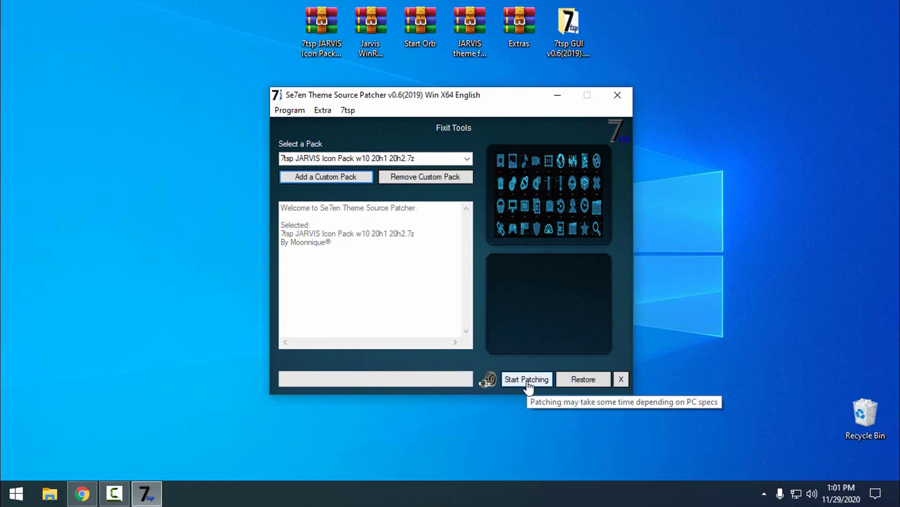
# - Patch the system with 7tsp JARVIS Icon Pack w10 20h1 20h2.7z and close the completion message
pyautogui.click(527, 380)
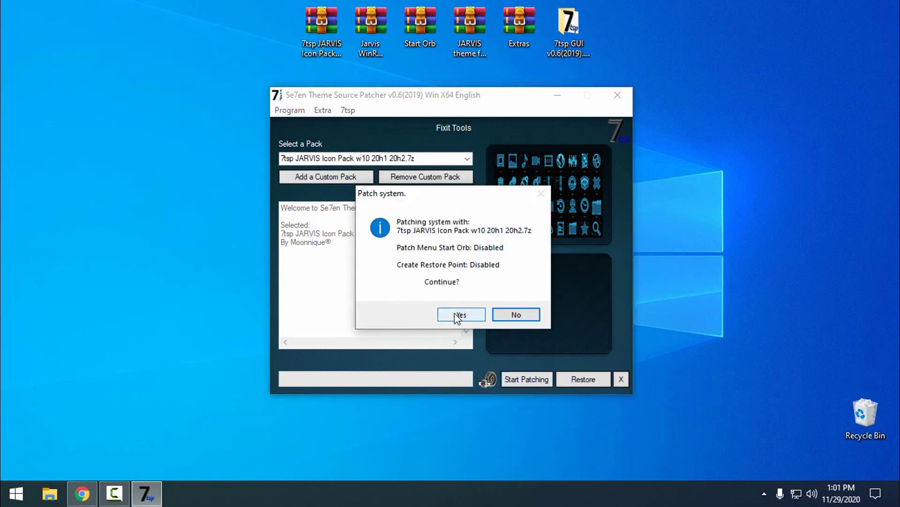
pyautogui.click(458, 317)
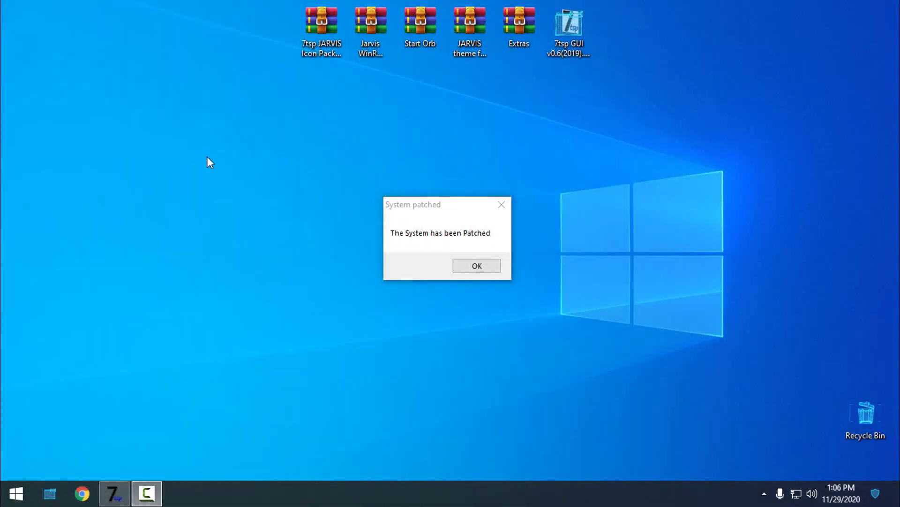
pyautogui.click(396, 203)
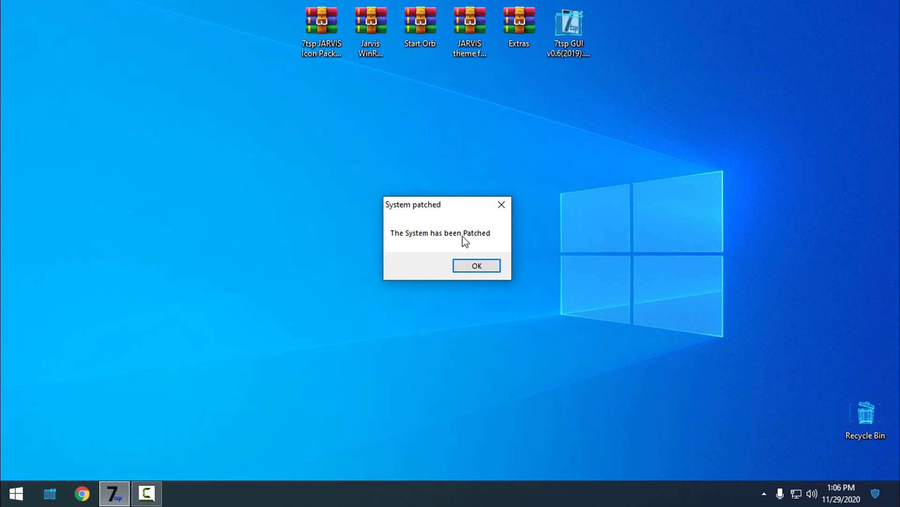
pyautogui.click(476, 265)
# - Examine the patched icons in This PC and on Local Disk (C:), then close File Explorer
pyautogui.press('super+e')
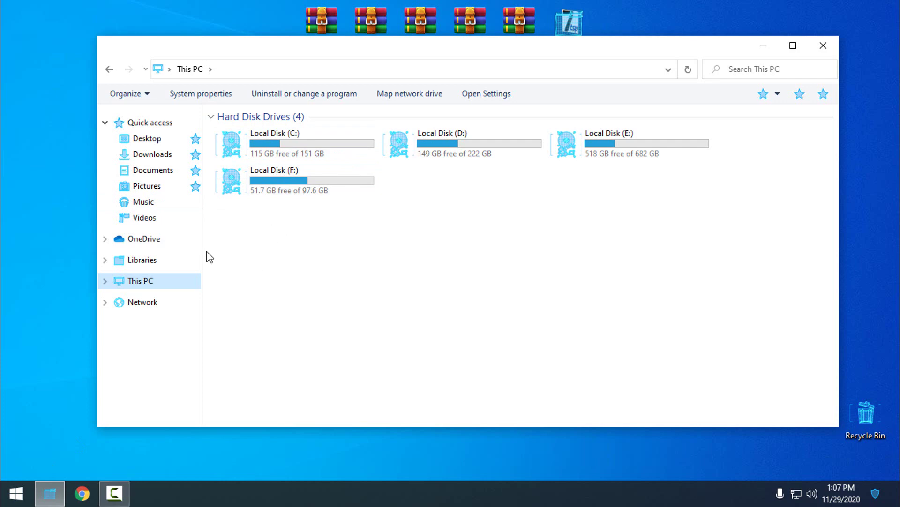
pyautogui.doubleClick(274, 141)
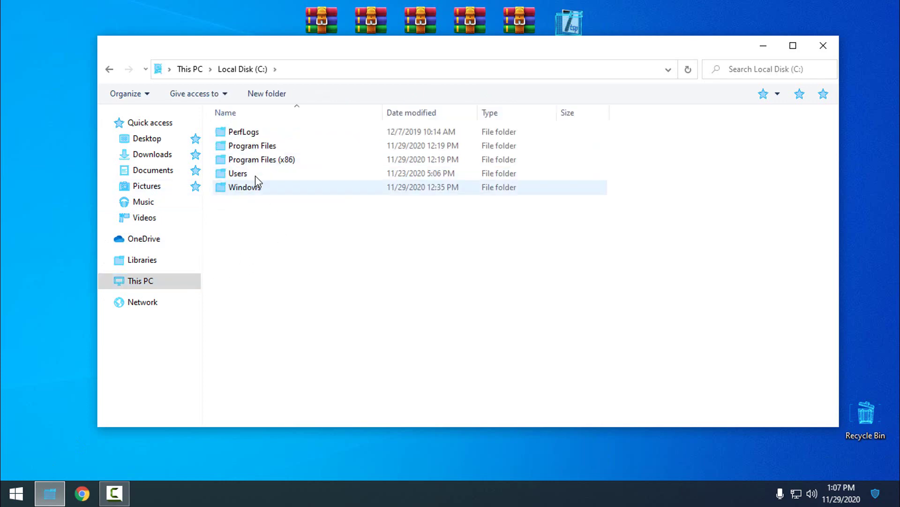
pyautogui.click(834, 42)
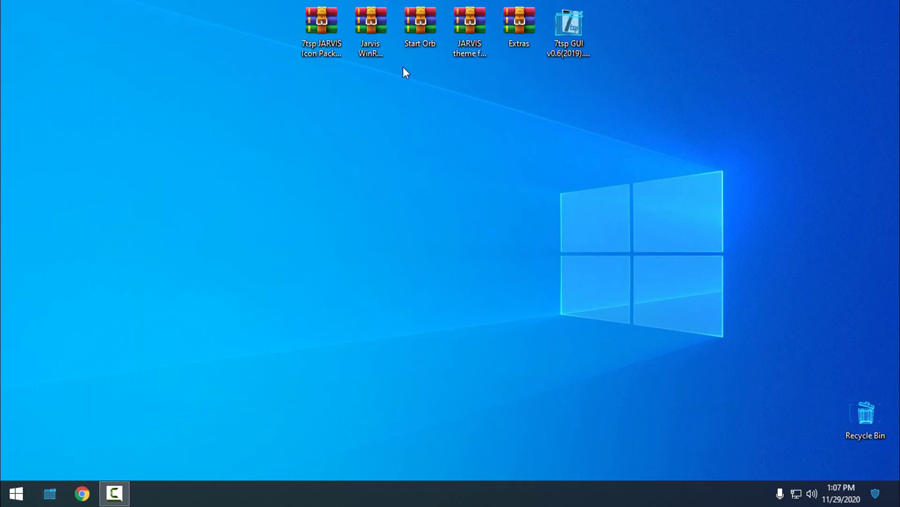
# - Extract the Jarvis WinRAR theme archive to the desktop and open the extracted folder
pyautogui.click(386, 40)
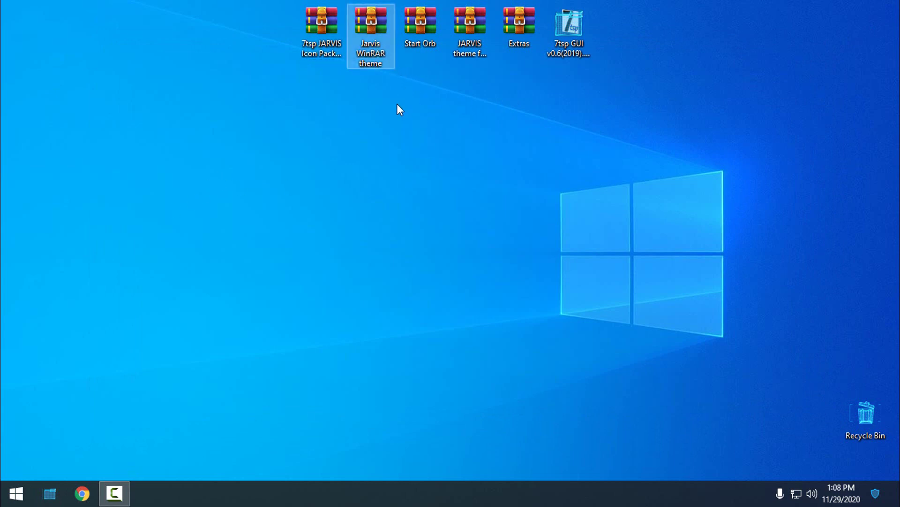
pyautogui.rightClick(369, 29)
pyautogui.click(423, 113)
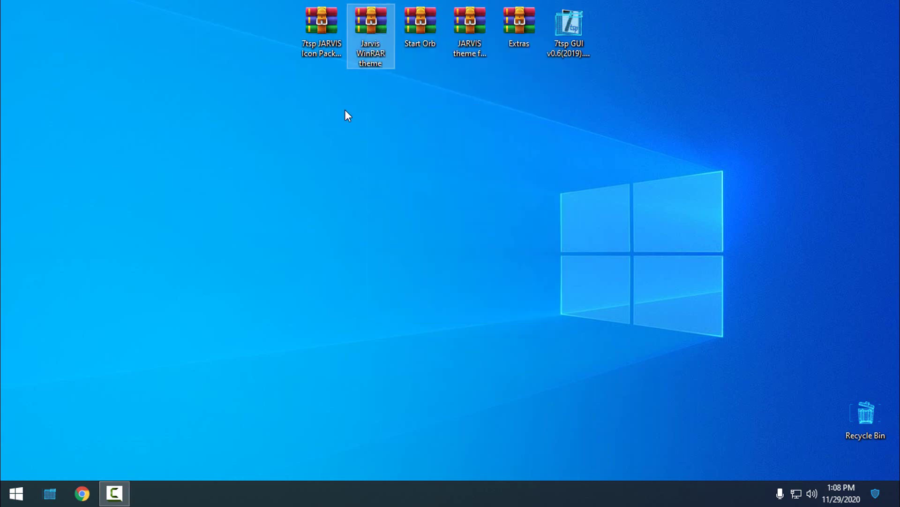
pyautogui.click(32, 35)
pyautogui.doubleClick(32, 34)
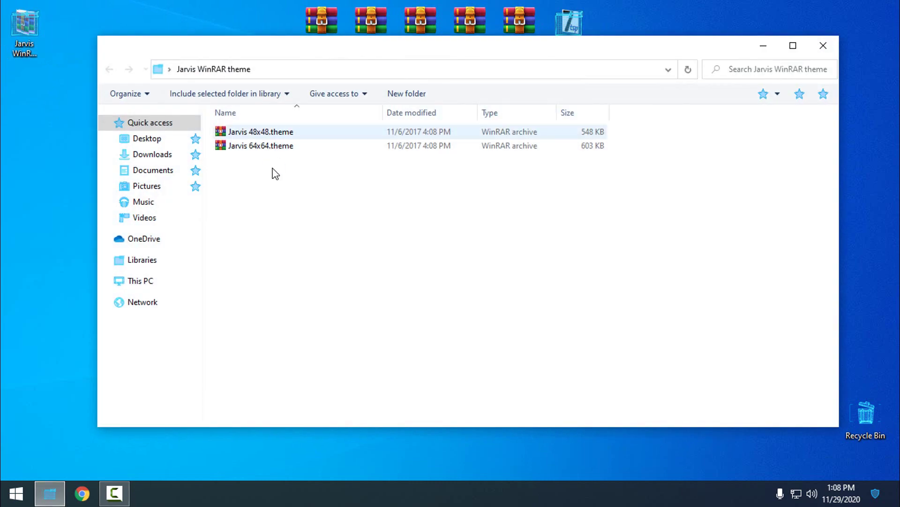
# - Install the Jarvis 64x64.theme interface theme into WinRAR
pyautogui.click(274, 147)
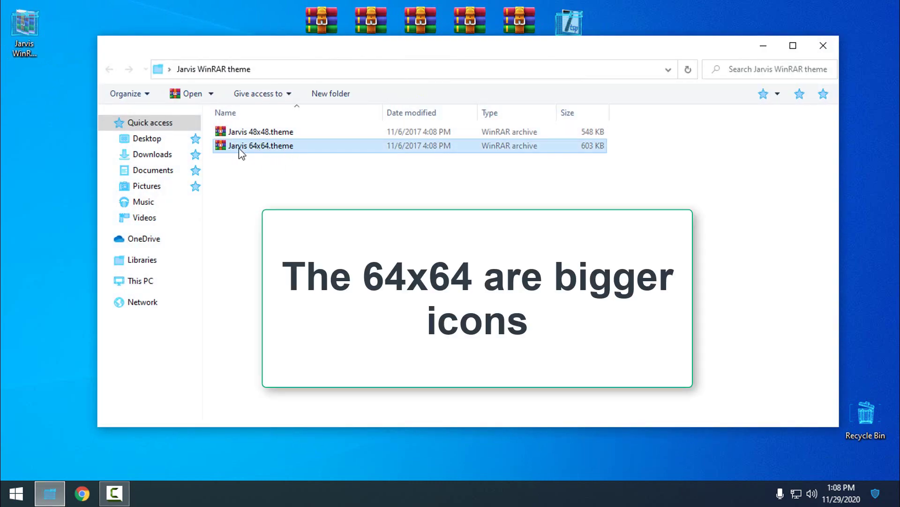
pyautogui.doubleClick(280, 148)
pyautogui.click(503, 290)
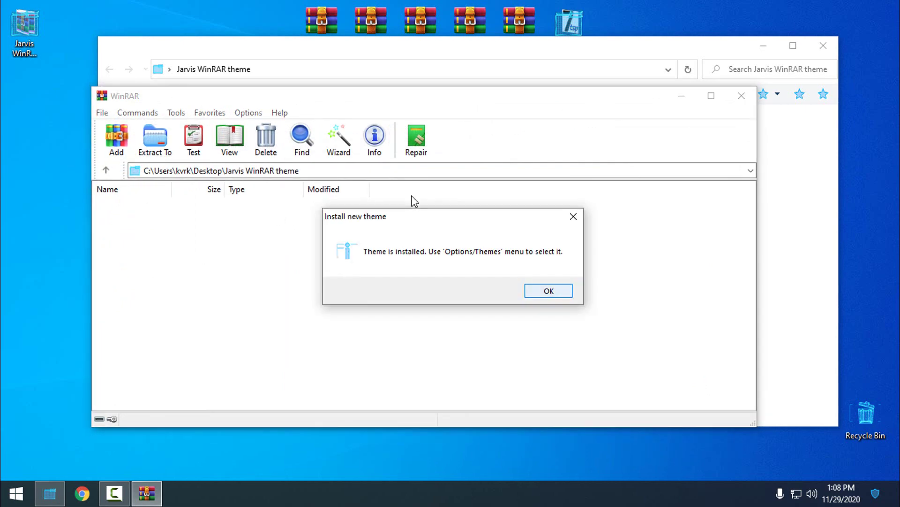
pyautogui.press('Return')
pyautogui.doubleClick(261, 146)
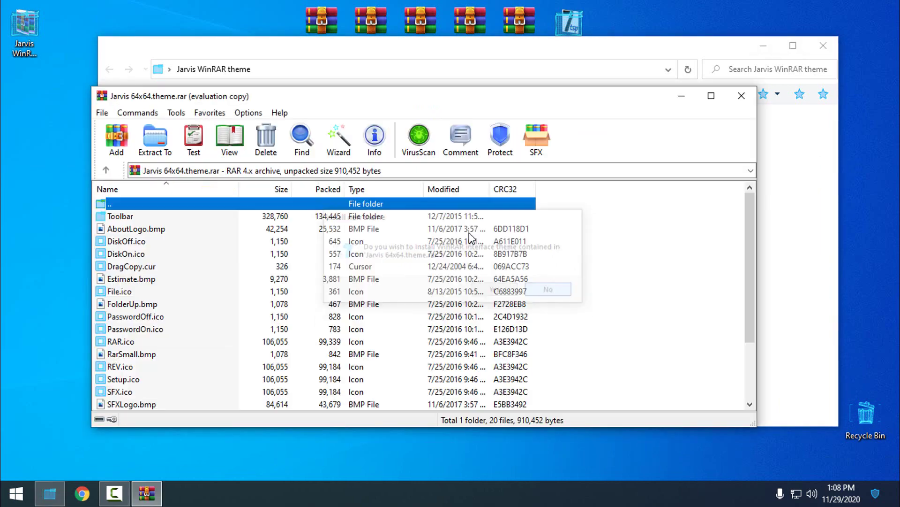
# - Apply the Jarvis 64x64 theme in WinRAR, then close WinRAR and the theme folder
pyautogui.click(248, 112)
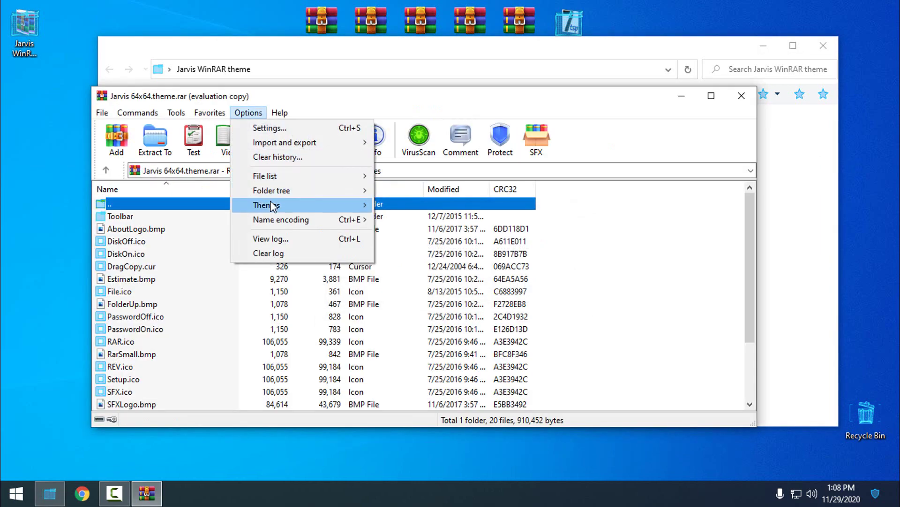
pyautogui.moveTo(267, 205)
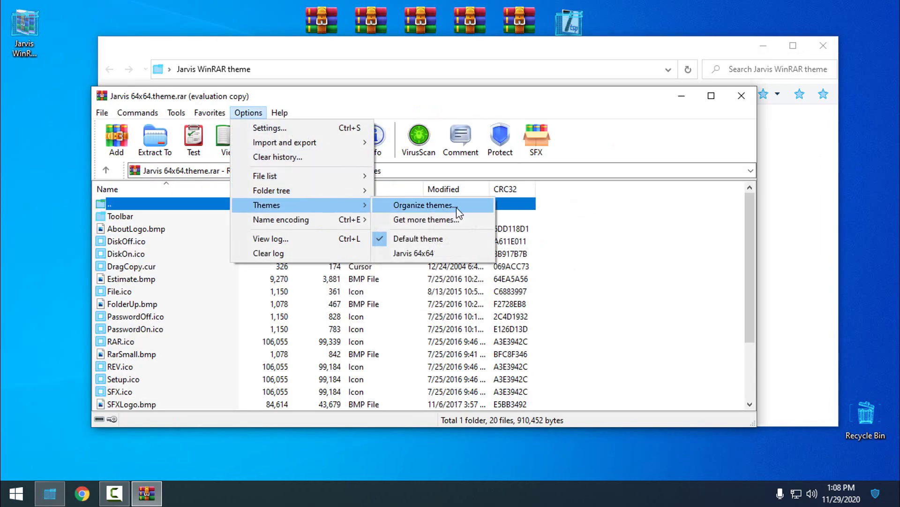
pyautogui.click(416, 254)
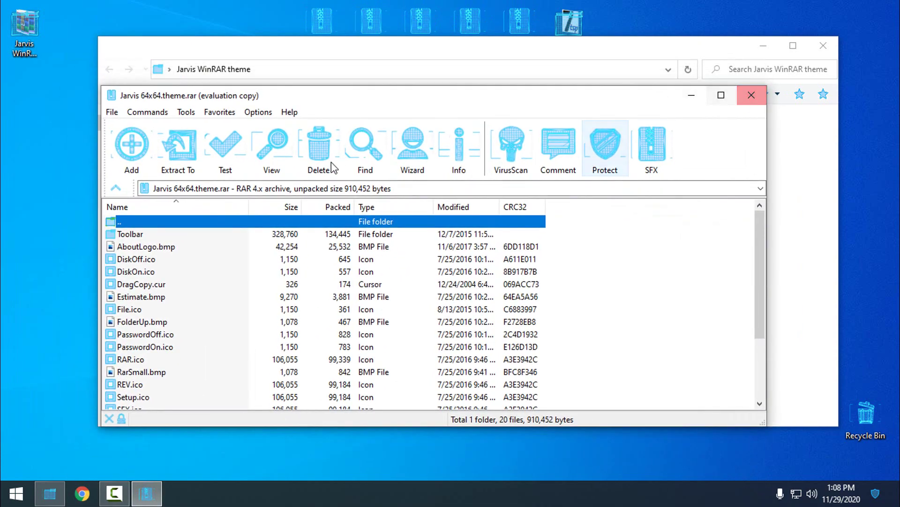
pyautogui.click(751, 95)
pyautogui.click(818, 51)
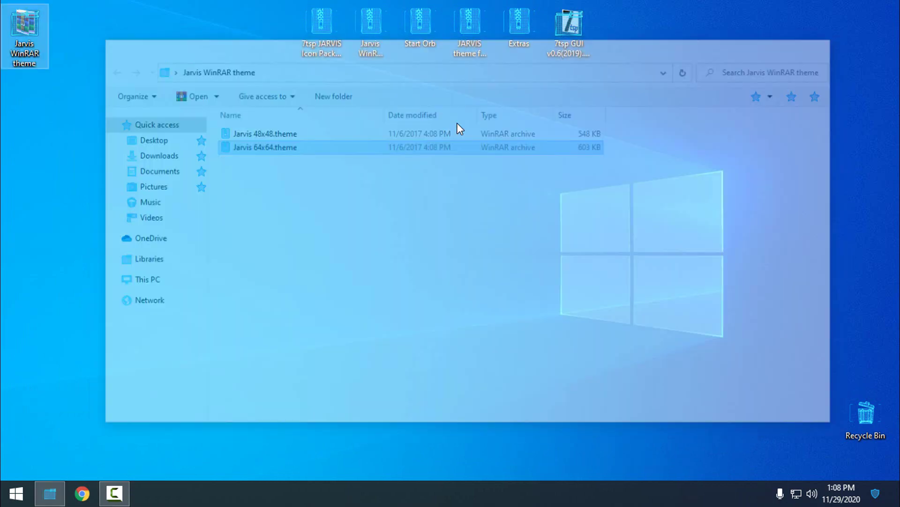
pyautogui.moveTo(310, 81); pyautogui.dragTo(497, 137)
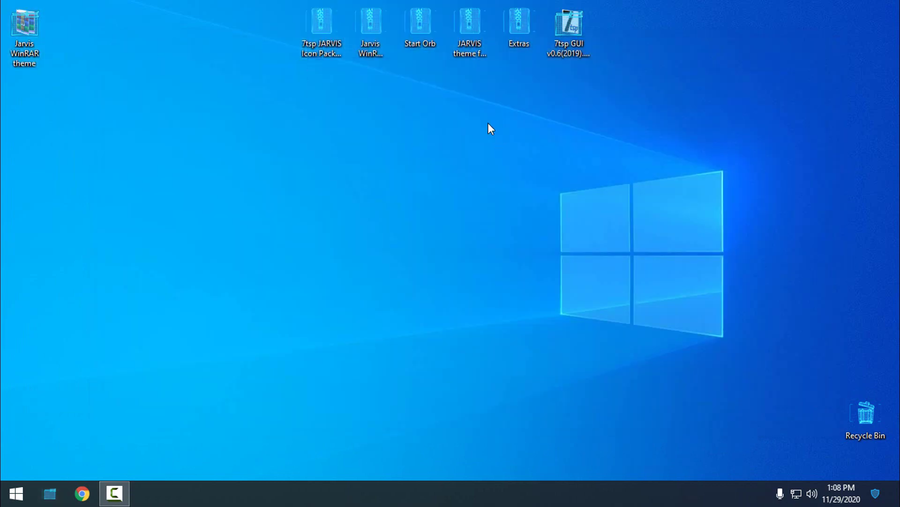
pyautogui.moveTo(336, 79); pyautogui.dragTo(518, 28)
pyautogui.click(363, 63)
pyautogui.click(393, 55)
pyautogui.click(430, 27)
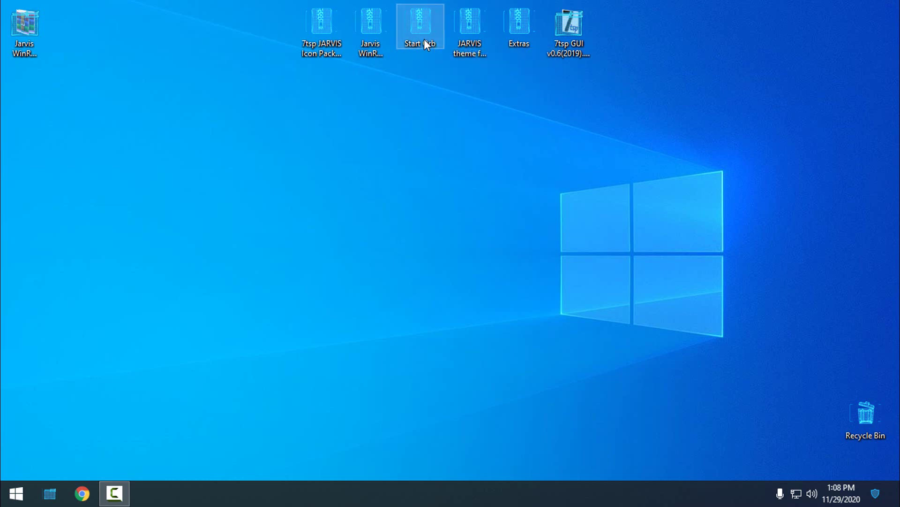
# - Extract the JARVIS theme for w10 20h1 20h2 archive to its own desktop folder and open its inner Theme folder
pyautogui.click(469, 30)
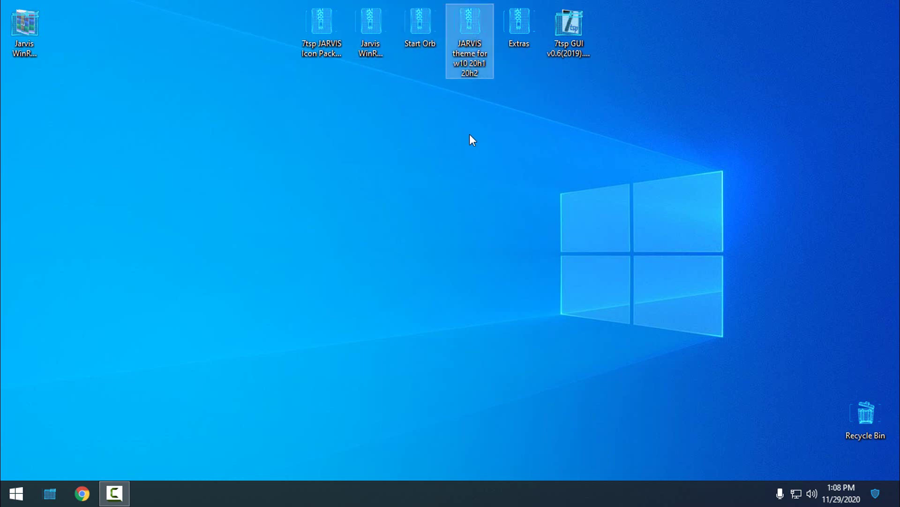
pyautogui.rightClick(474, 32)
pyautogui.click(511, 114)
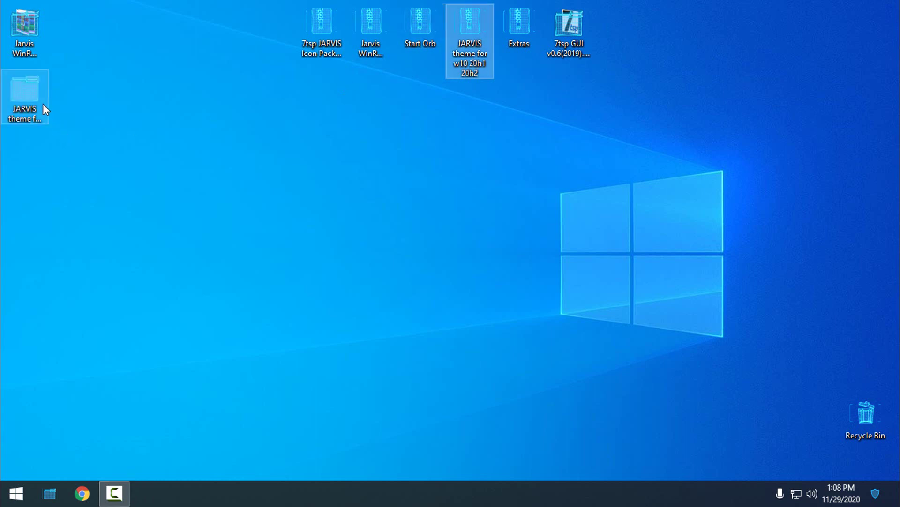
pyautogui.doubleClick(29, 106)
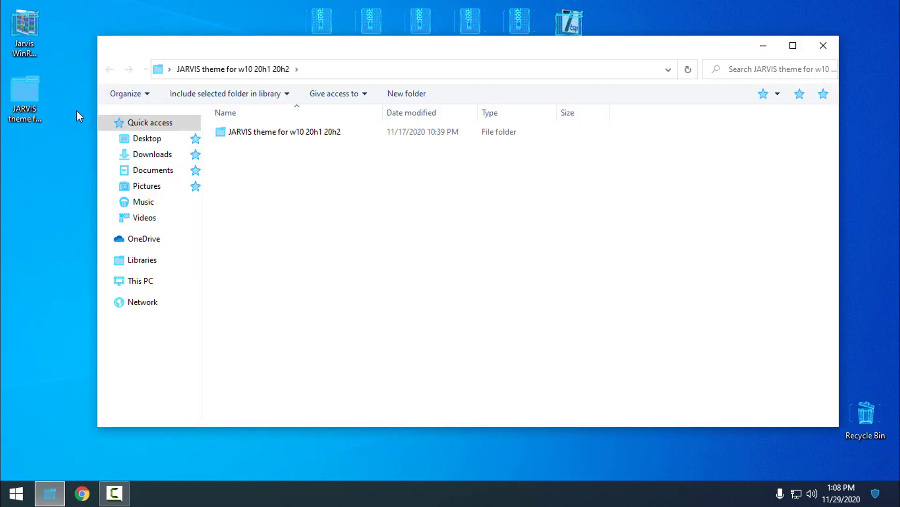
pyautogui.click(24, 33)
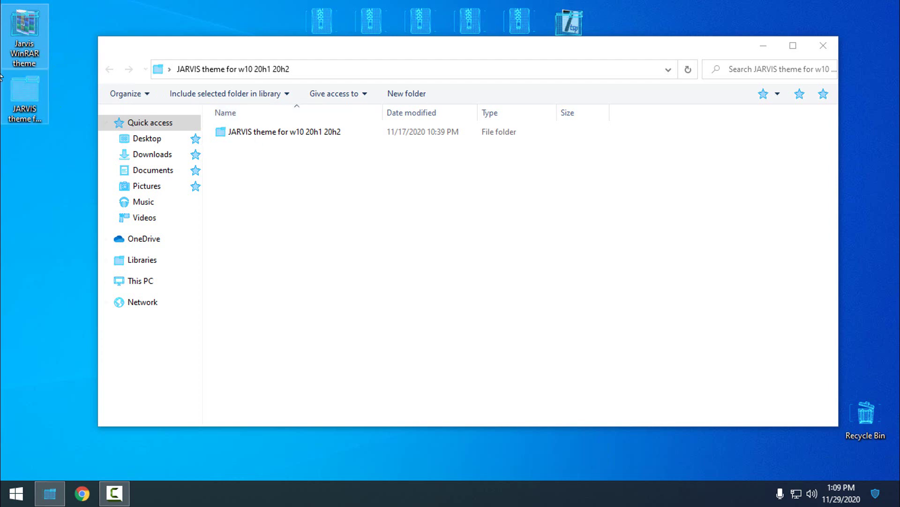
pyautogui.doubleClick(265, 137)
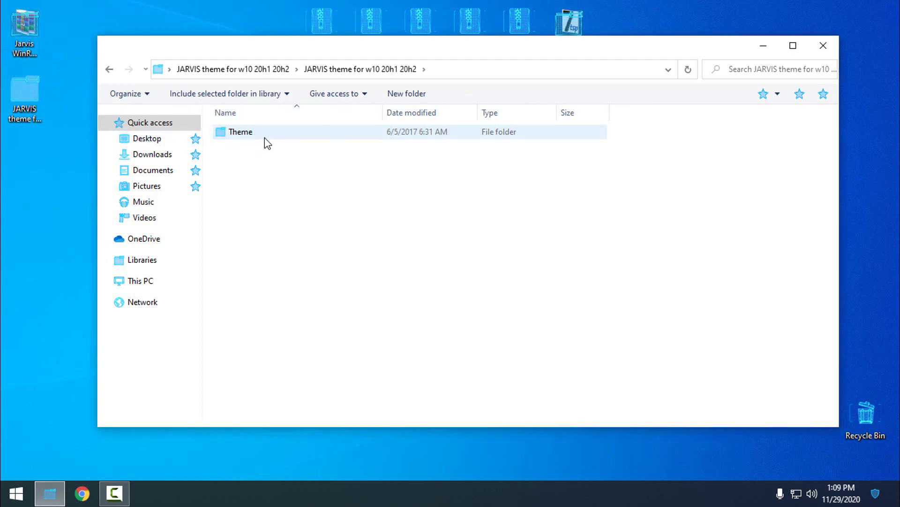
pyautogui.doubleClick(265, 139)
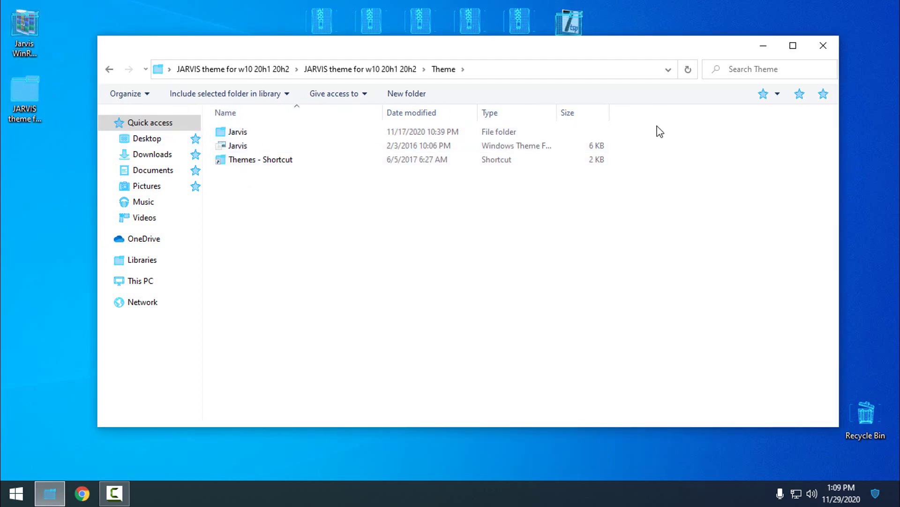
# - Copy the Jarvis folder and the Jarvis theme file into C:\Windows\Resources\Themes, then close File Explorer
pyautogui.moveTo(658, 126); pyautogui.dragTo(258, 145)
pyautogui.rightClick(258, 144)
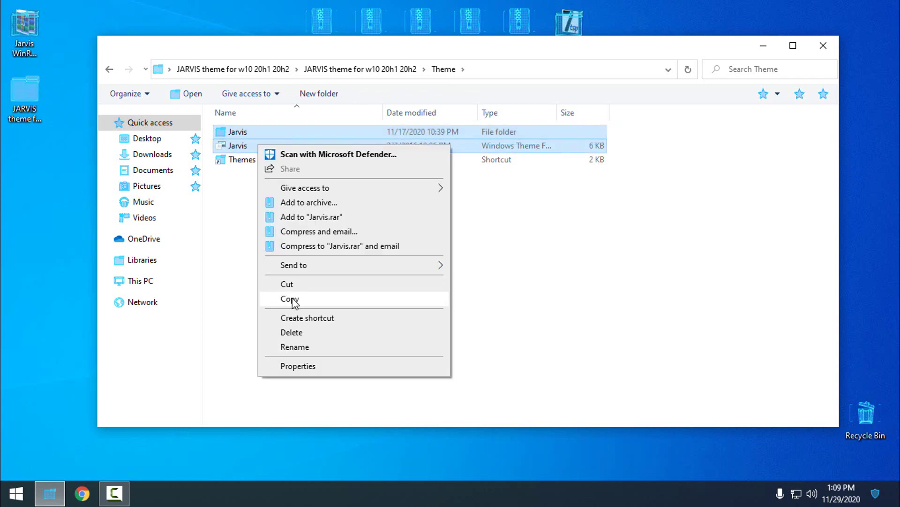
pyautogui.click(287, 300)
pyautogui.click(151, 284)
pyautogui.doubleClick(295, 146)
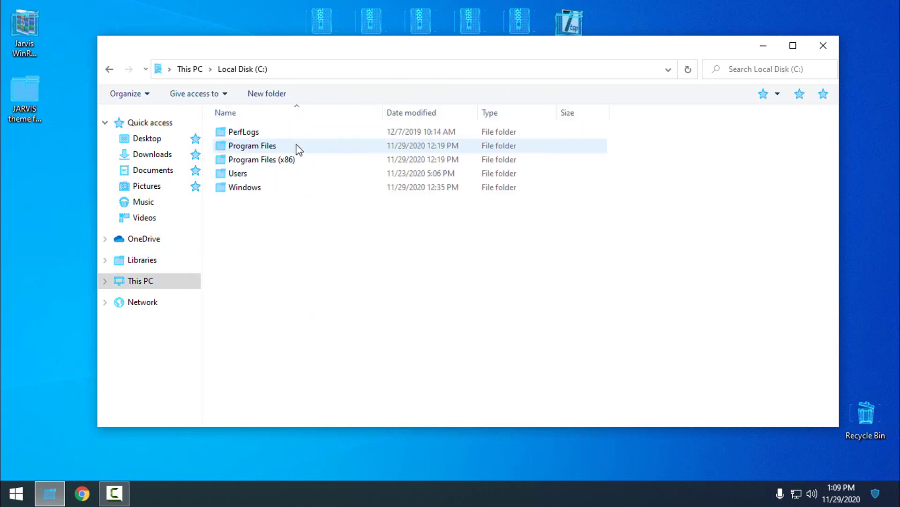
pyautogui.doubleClick(253, 188)
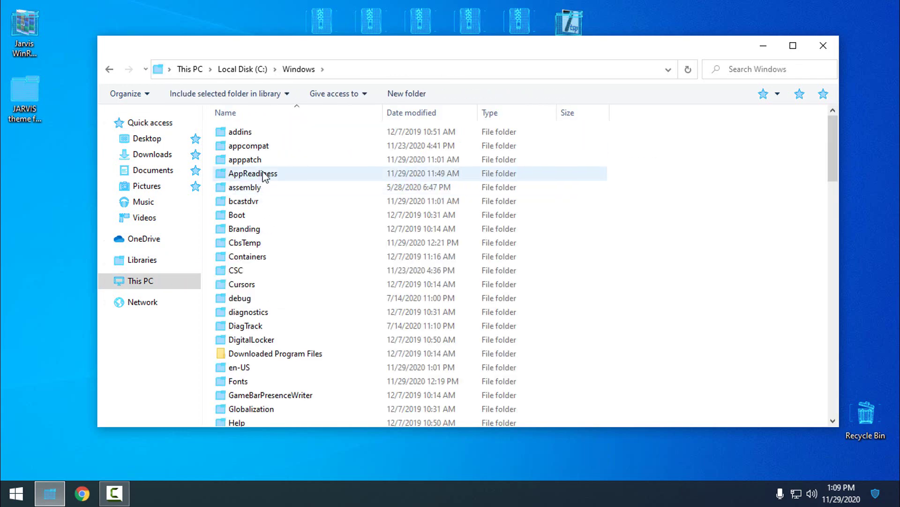
pyautogui.write('res')
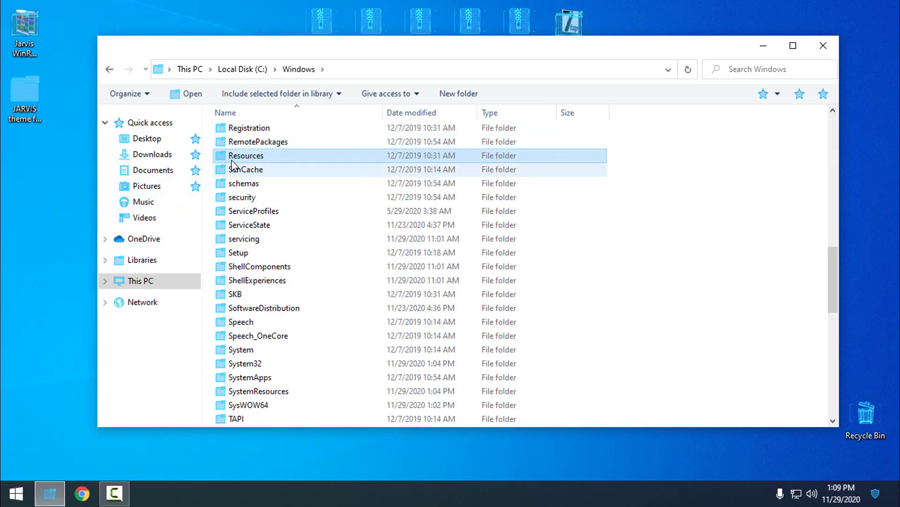
pyautogui.doubleClick(237, 158)
pyautogui.doubleClick(262, 148)
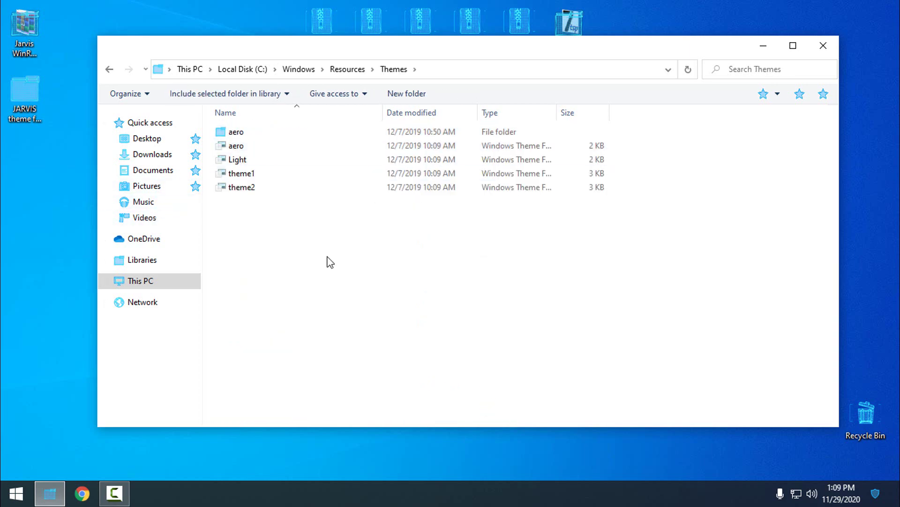
pyautogui.rightClick(328, 258)
pyautogui.click(346, 351)
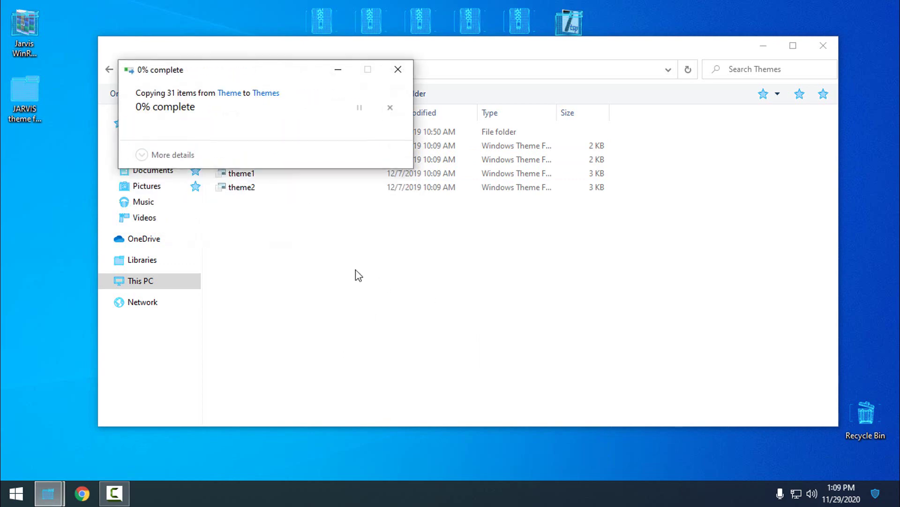
pyautogui.click(834, 44)
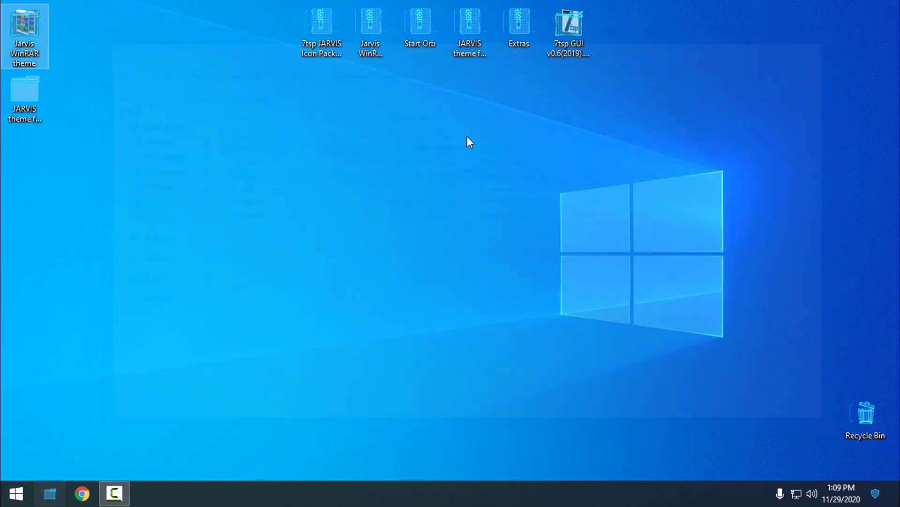
# - Delete the extracted Jarvis WinRAR theme and JARVIS theme folders from the desktop
pyautogui.moveTo(74, 7); pyautogui.dragTo(27, 105)
pyautogui.rightClick(27, 105)
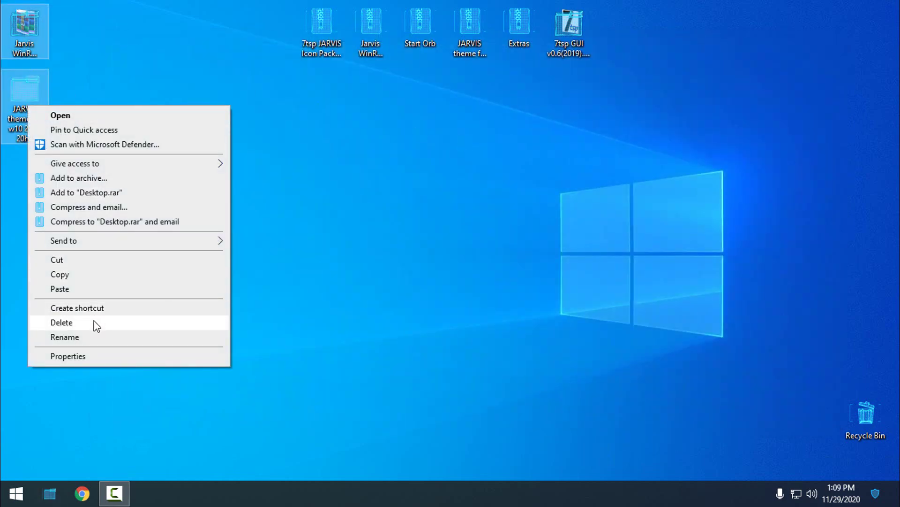
pyautogui.click(92, 321)
# - Extract the Extras archive to its own desktop folder and open the inner Extras folder
pyautogui.click(487, 35)
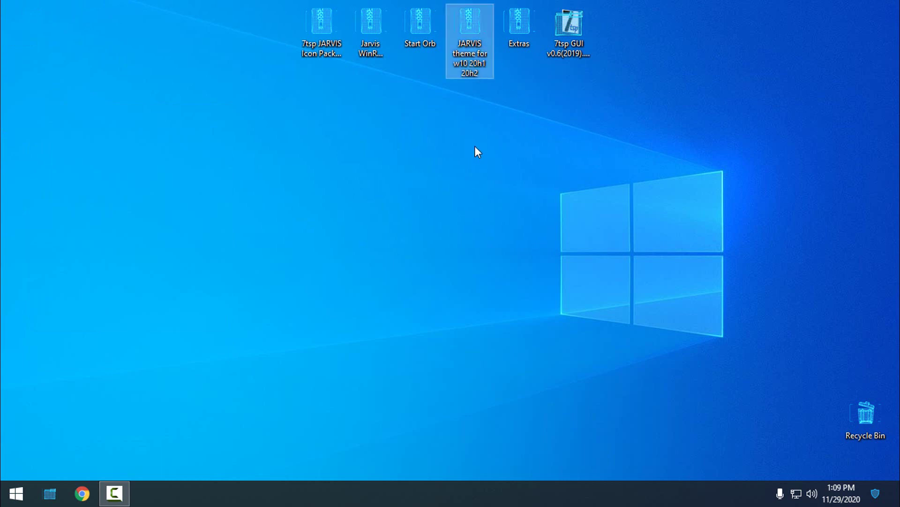
pyautogui.click(513, 35)
pyautogui.rightClick(514, 35)
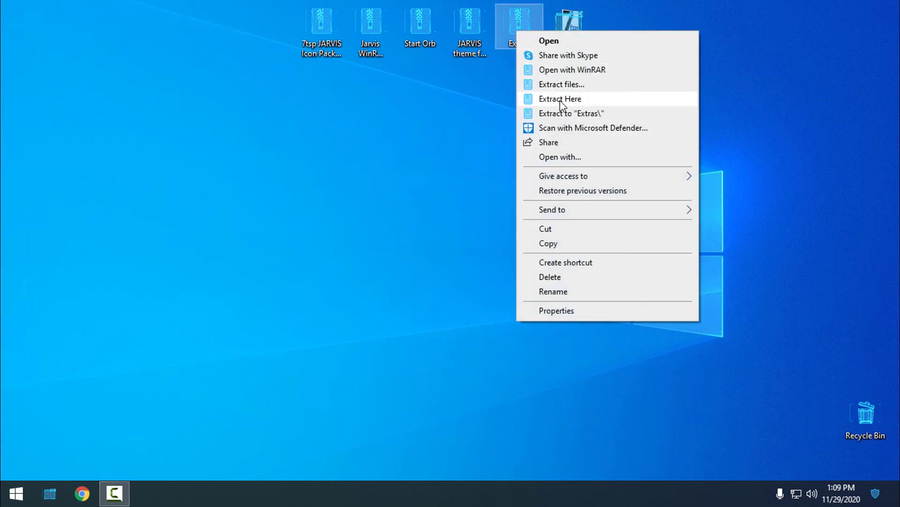
pyautogui.click(588, 113)
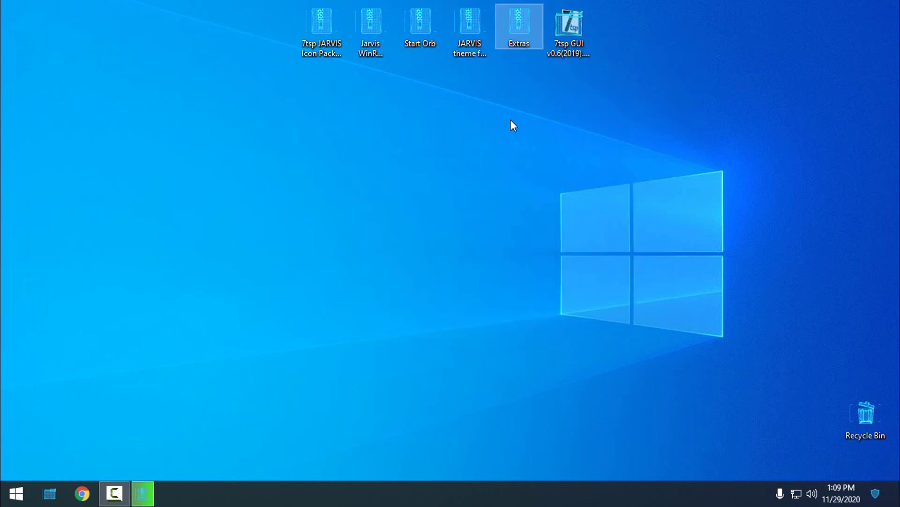
pyautogui.doubleClick(12, 31)
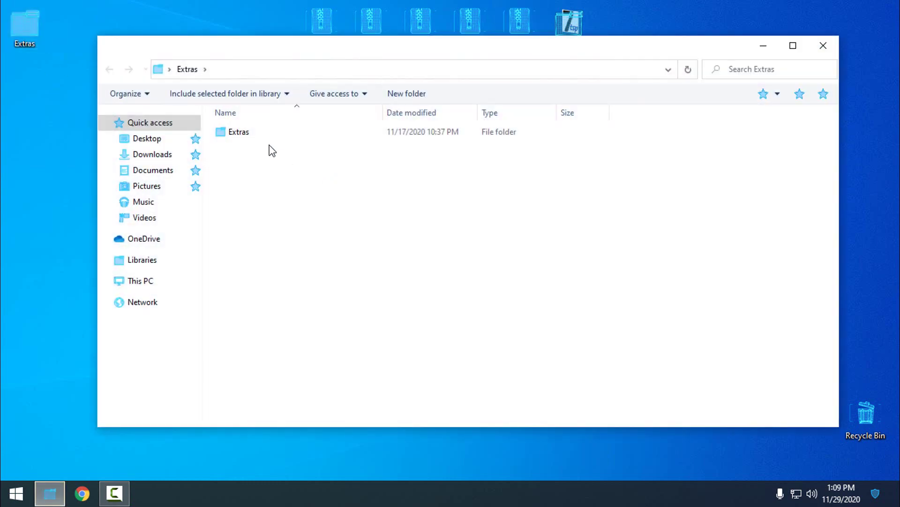
pyautogui.doubleClick(272, 135)
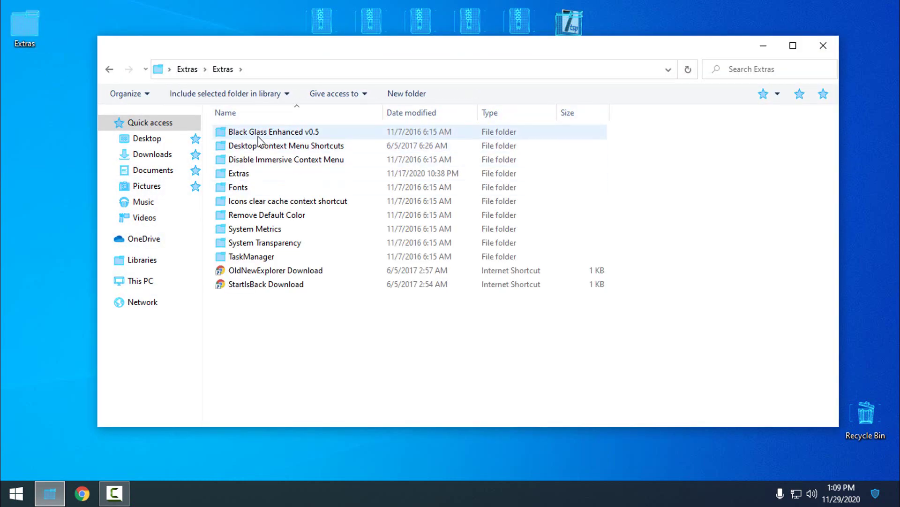
# - Merge the Disable Immersive Context Menu registry file from its folder into the registry, then return to the Extras folder
pyautogui.click(265, 147)
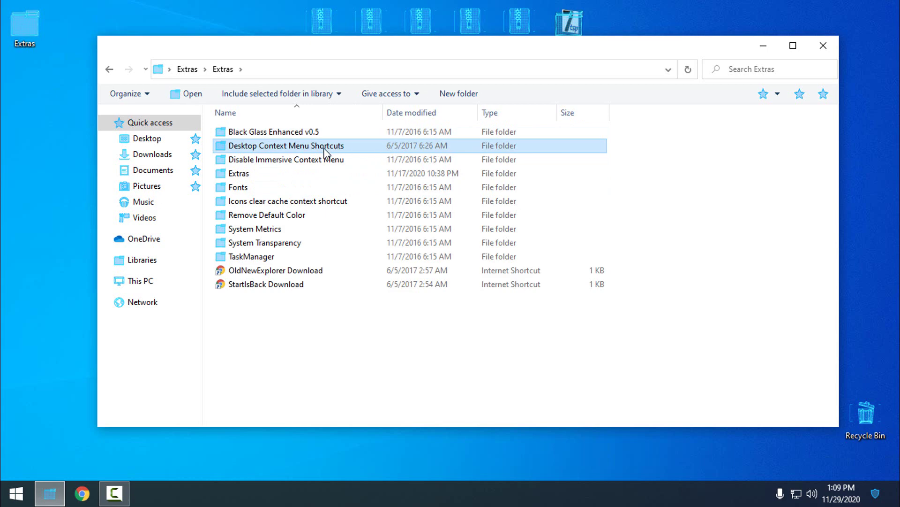
pyautogui.click(257, 159)
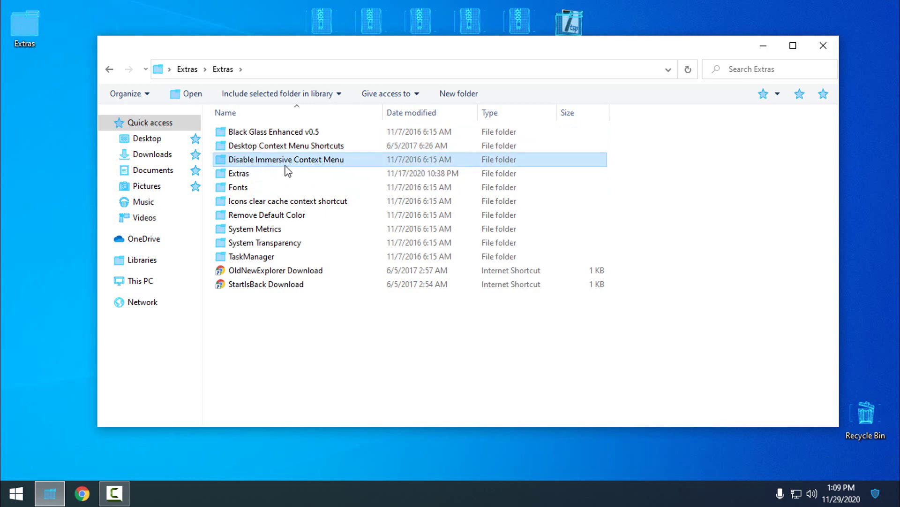
pyautogui.doubleClick(328, 162)
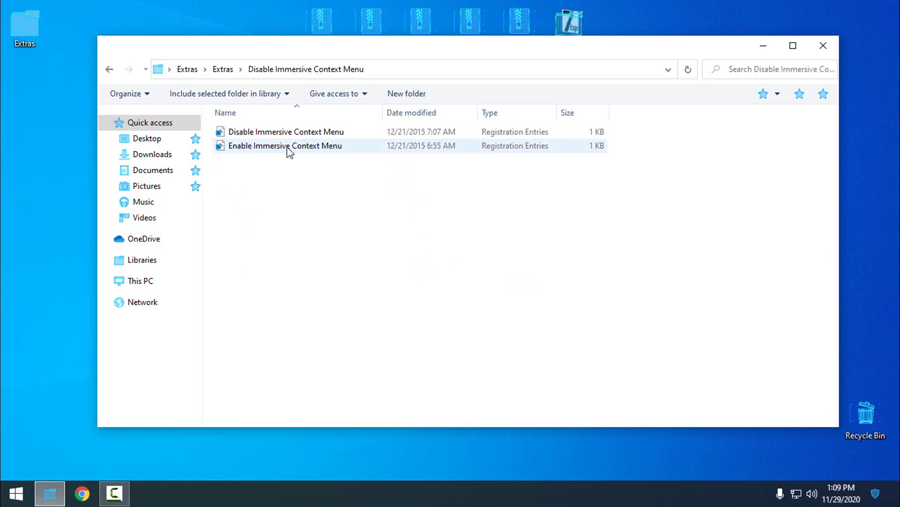
pyautogui.rightClick(250, 133)
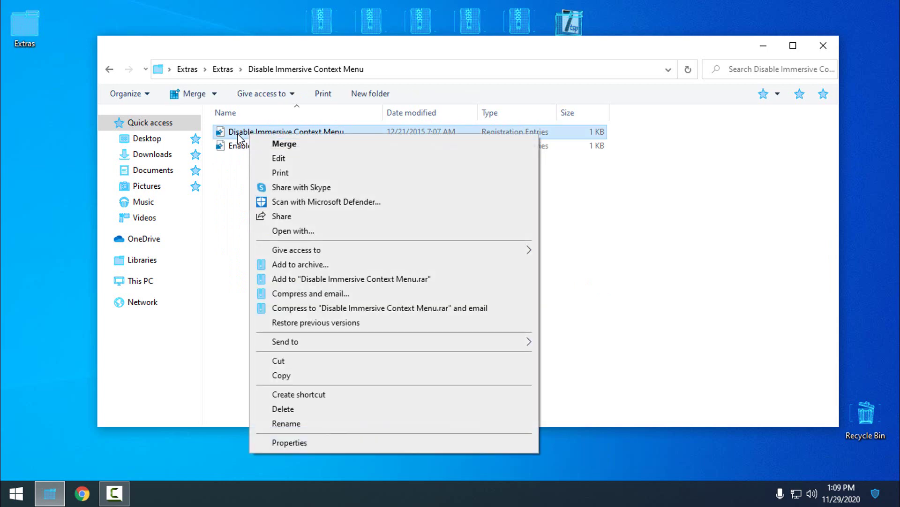
pyautogui.rightClick(237, 134)
pyautogui.rightClick(237, 133)
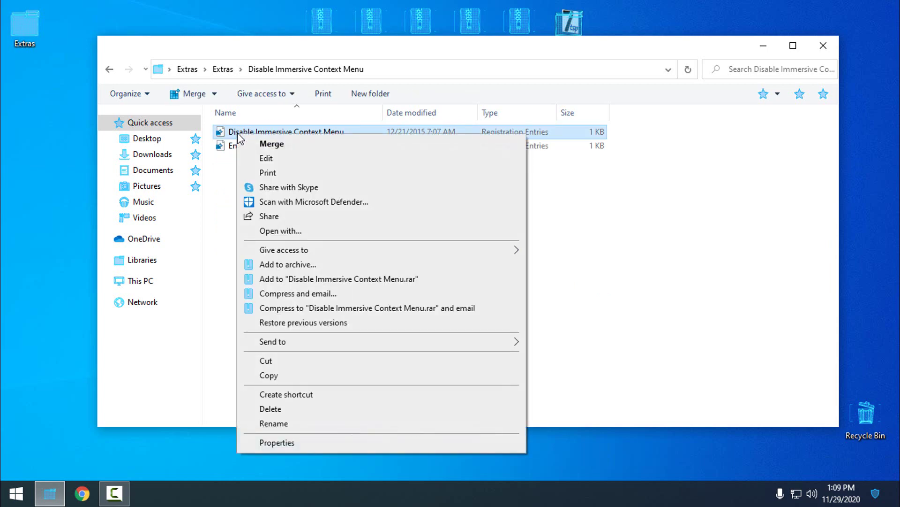
pyautogui.click(277, 147)
pyautogui.click(540, 264)
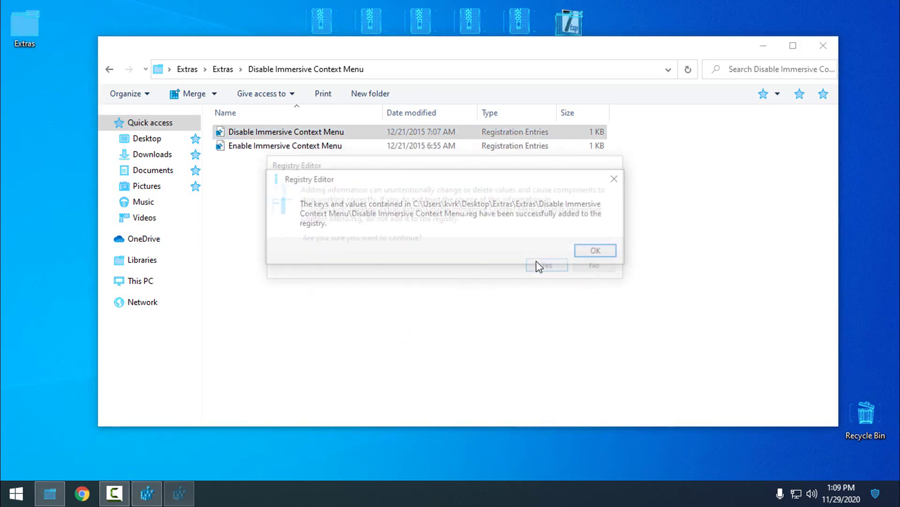
pyautogui.click(593, 255)
pyautogui.click(111, 70)
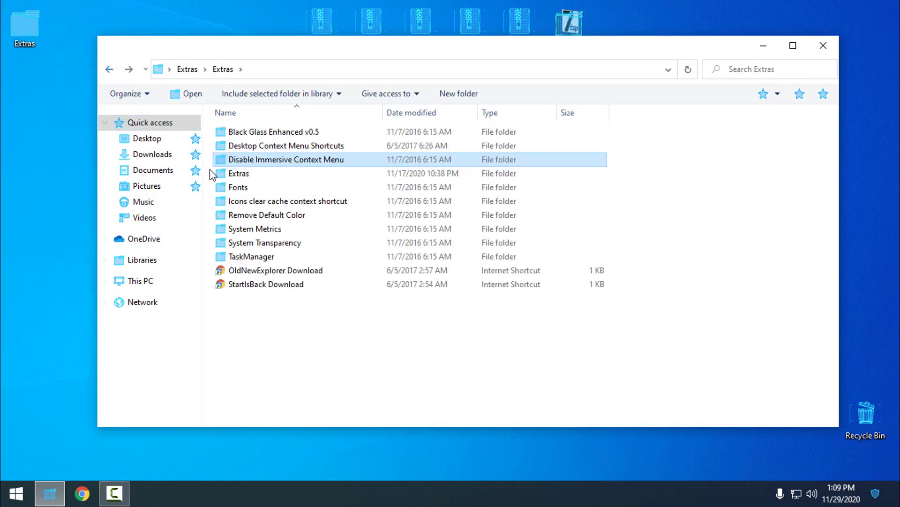
# - Merge the Jarvis System Metrics registry file from the System Metrics folder, then return to the Extras folder
pyautogui.doubleClick(276, 229)
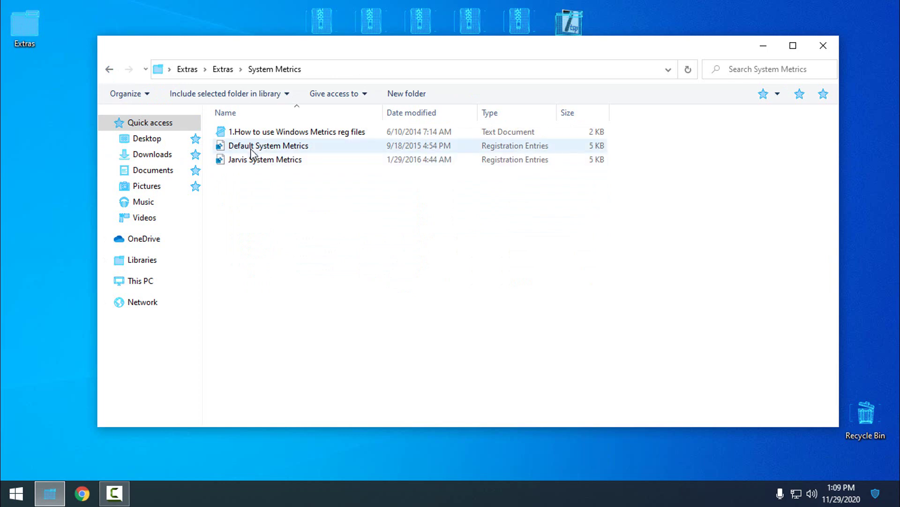
pyautogui.click(271, 148)
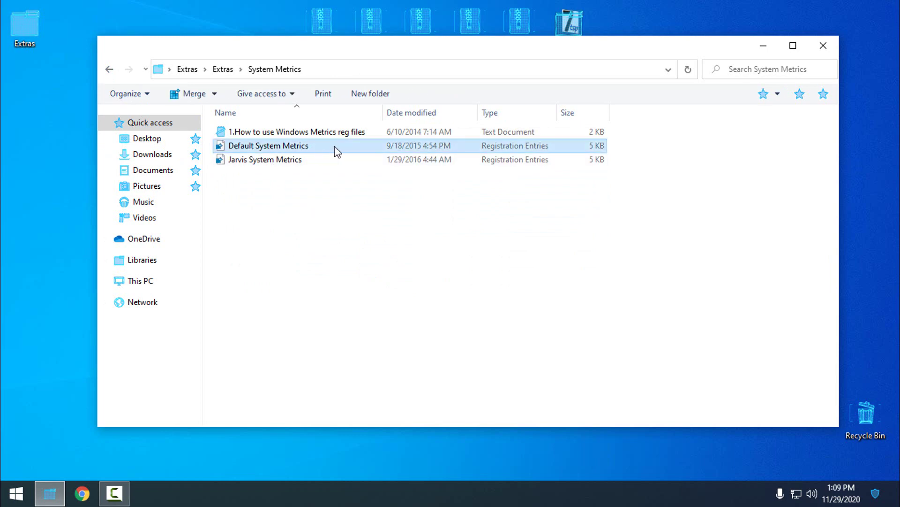
pyautogui.click(242, 159)
pyautogui.rightClick(275, 161)
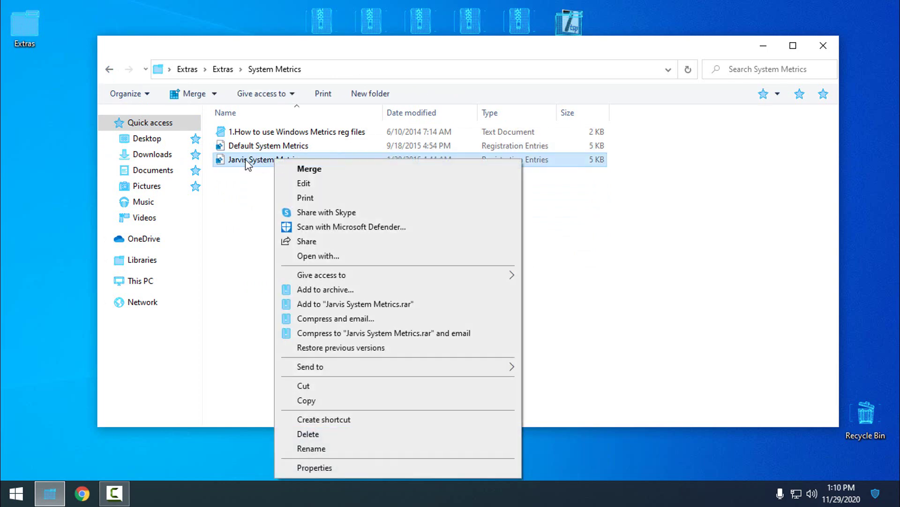
pyautogui.click(309, 169)
pyautogui.click(542, 264)
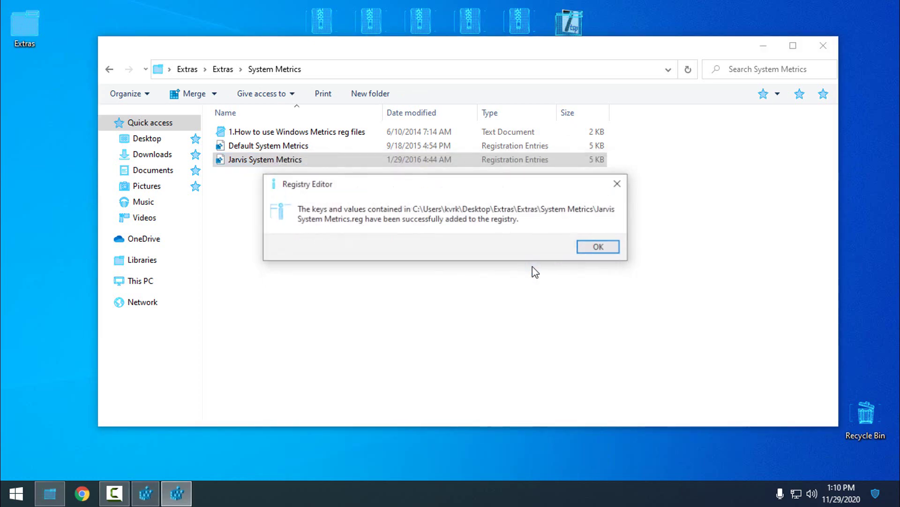
pyautogui.click(587, 250)
pyautogui.click(110, 70)
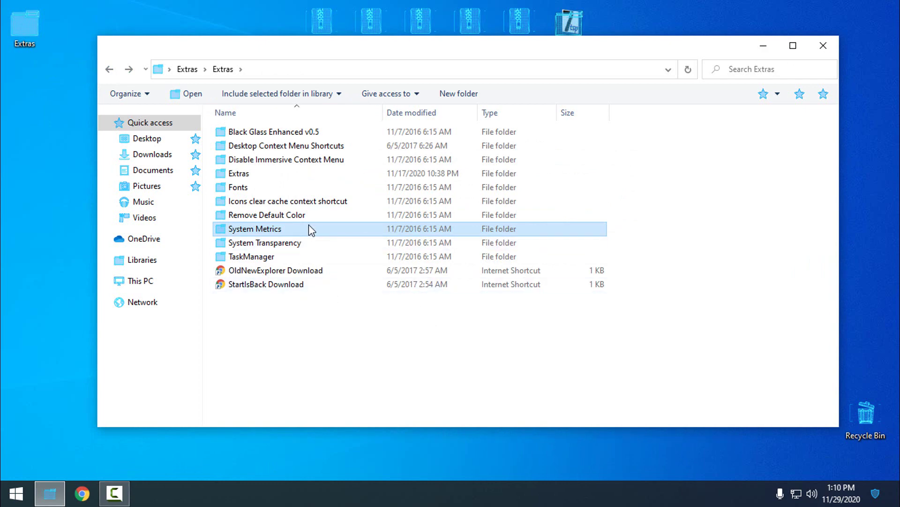
# - Install all the TrueType fonts from the Fonts folder inside Extras, and close the folder window
pyautogui.click(243, 190)
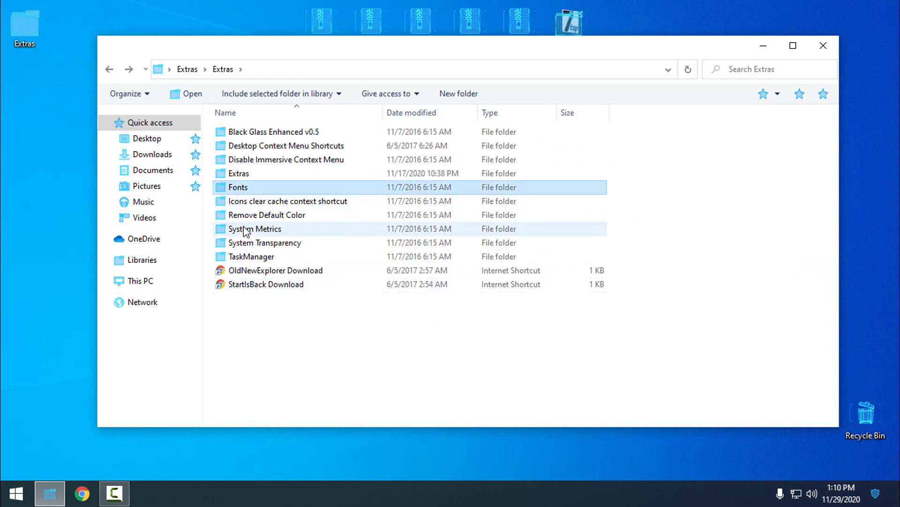
pyautogui.doubleClick(252, 190)
pyautogui.moveTo(295, 108); pyautogui.dragTo(298, 137)
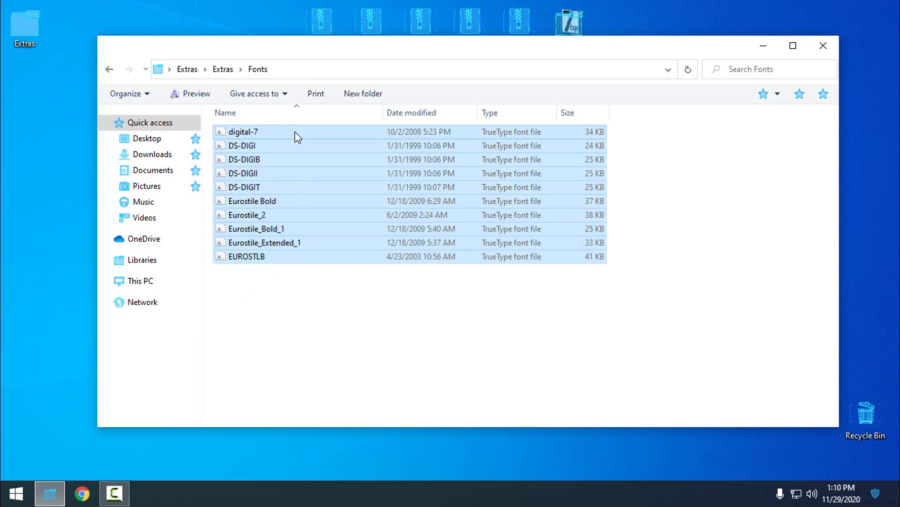
pyautogui.rightClick(266, 133)
pyautogui.click(311, 174)
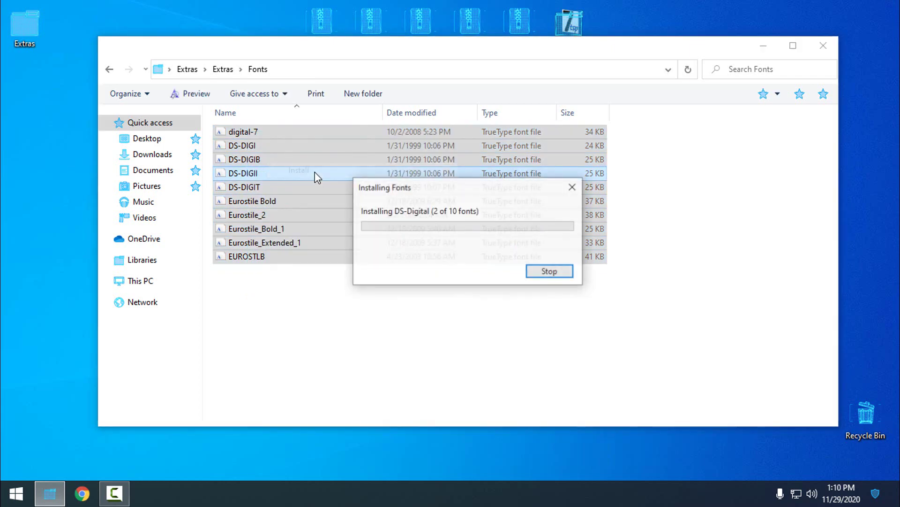
pyautogui.click(643, 190)
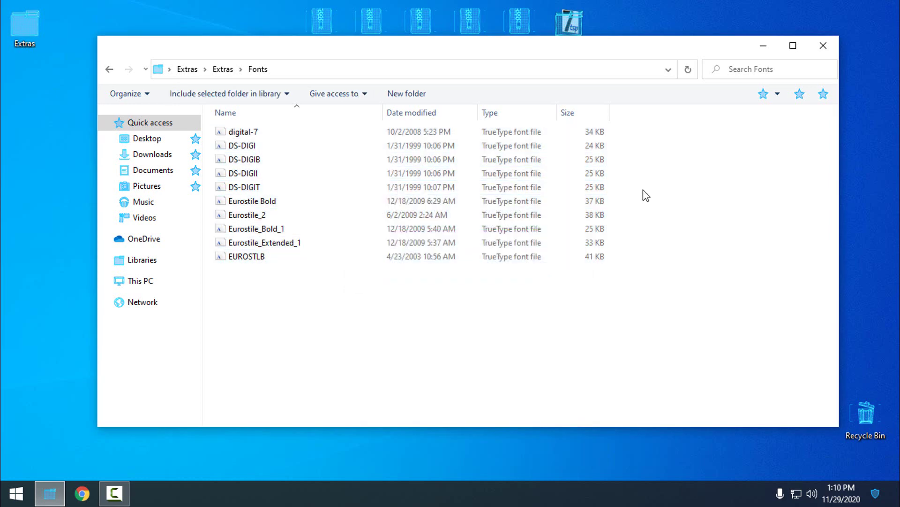
pyautogui.click(823, 45)
# - Apply the Jarvis theme in the Windows Personalization settings and refresh the desktop
pyautogui.rightClick(423, 177)
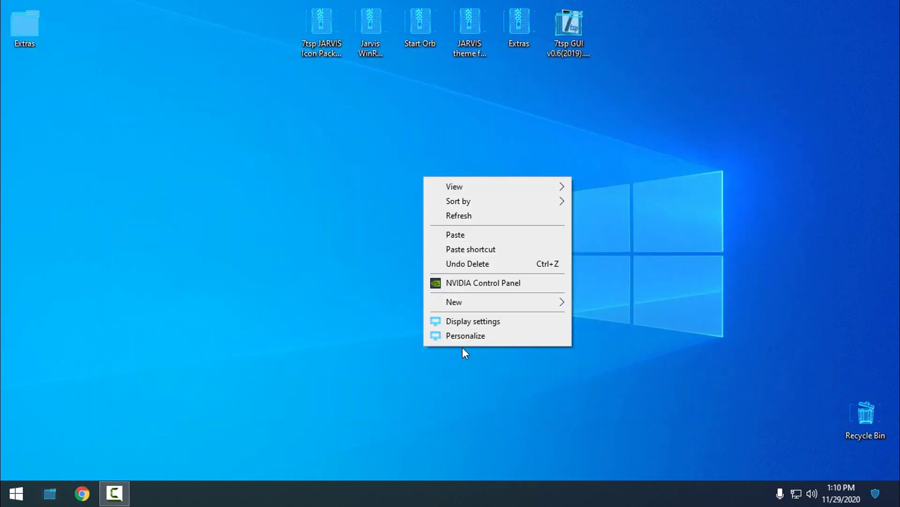
pyautogui.click(471, 336)
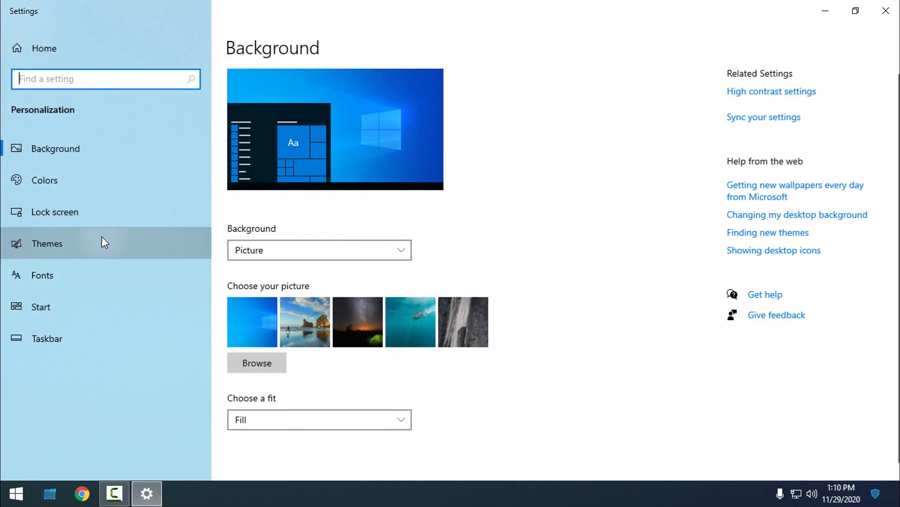
pyautogui.click(102, 237)
pyautogui.scroll(-5, 423, 395)
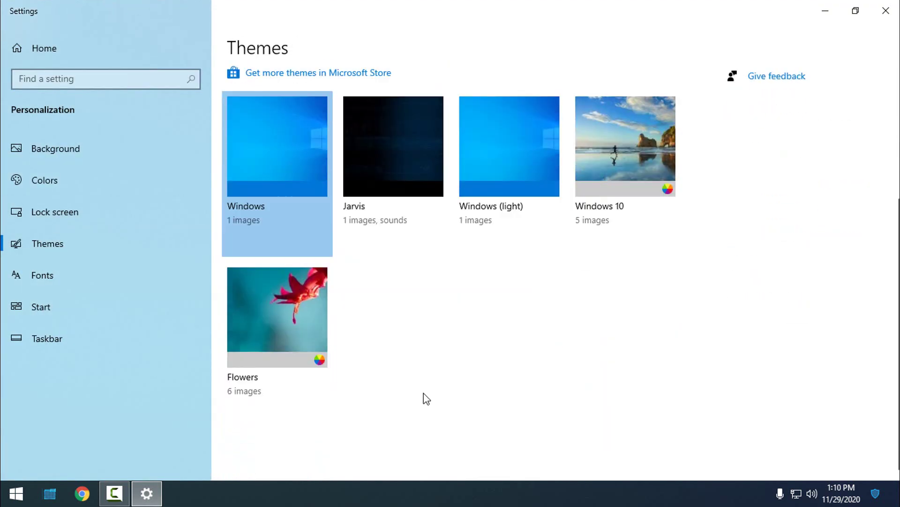
pyautogui.scroll(3, 424, 394)
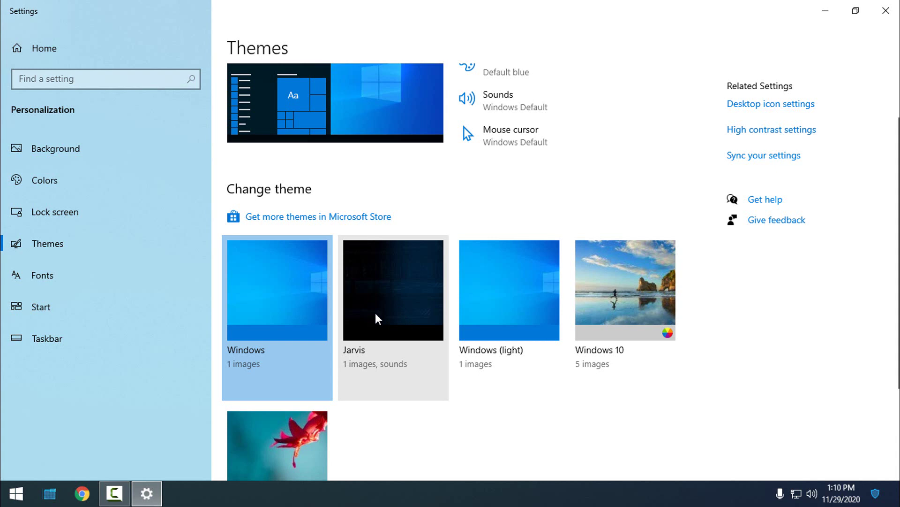
pyautogui.click(362, 303)
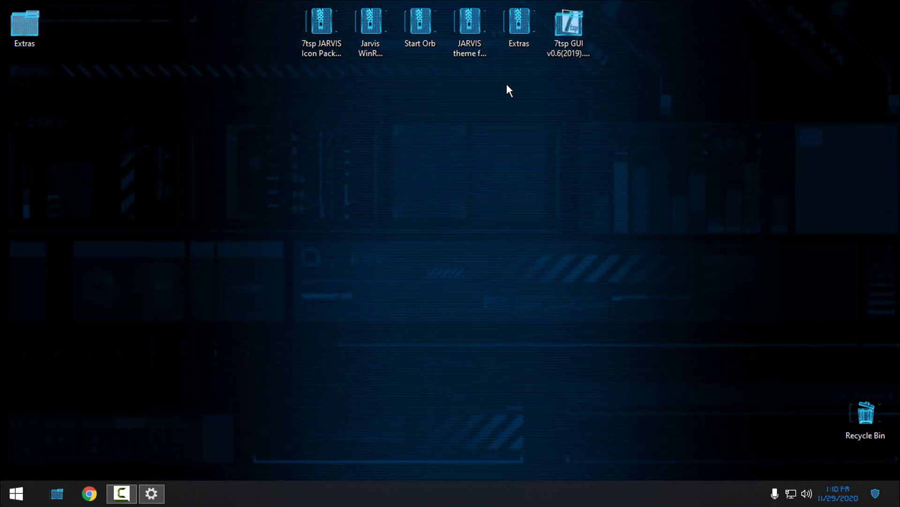
pyautogui.rightClick(346, 153)
pyautogui.click(397, 191)
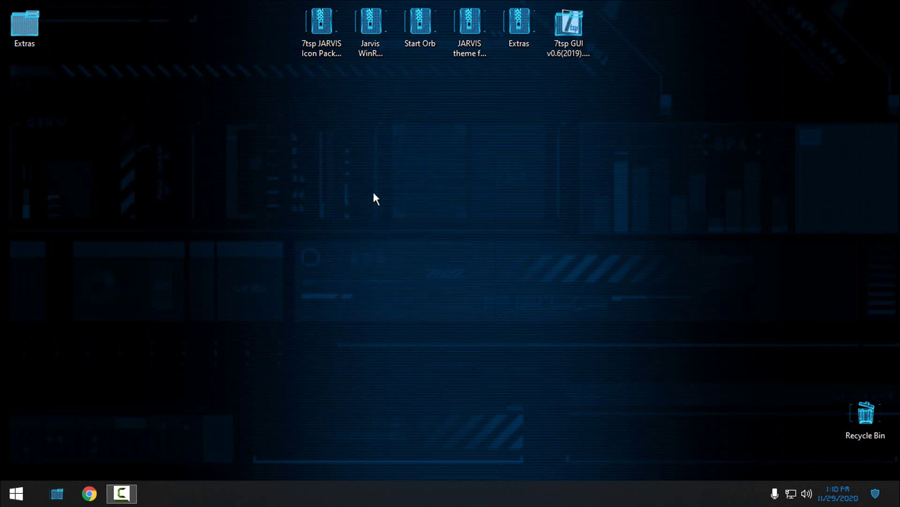
# - Examine the themed File Explorer on This PC in maximized and restored window sizes, then close it
pyautogui.click(57, 492)
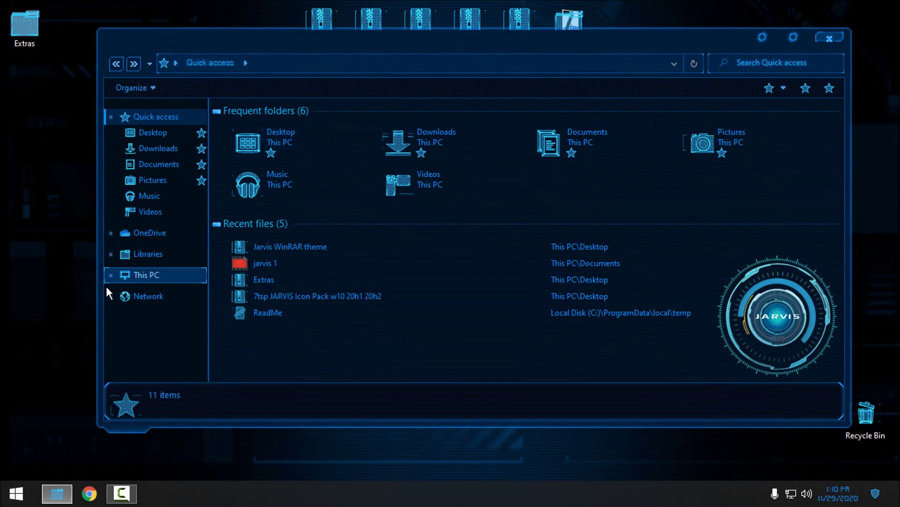
pyautogui.click(151, 277)
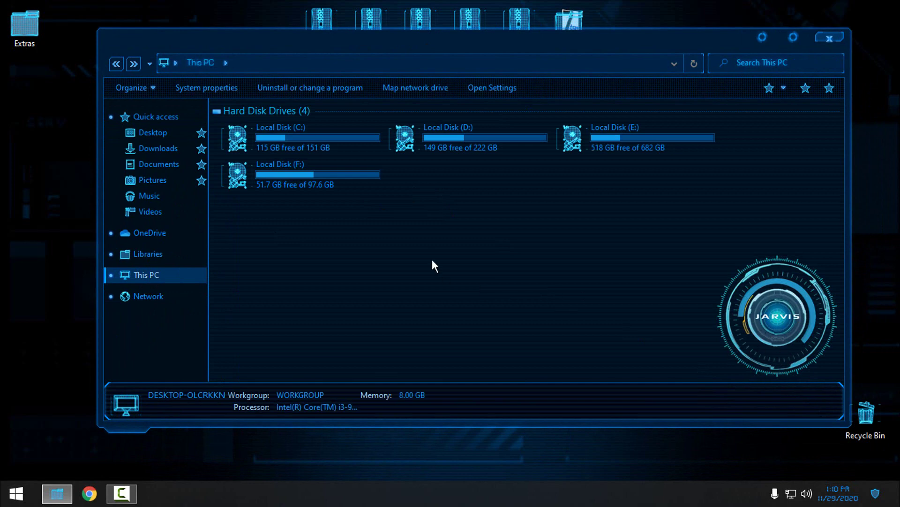
pyautogui.click(794, 37)
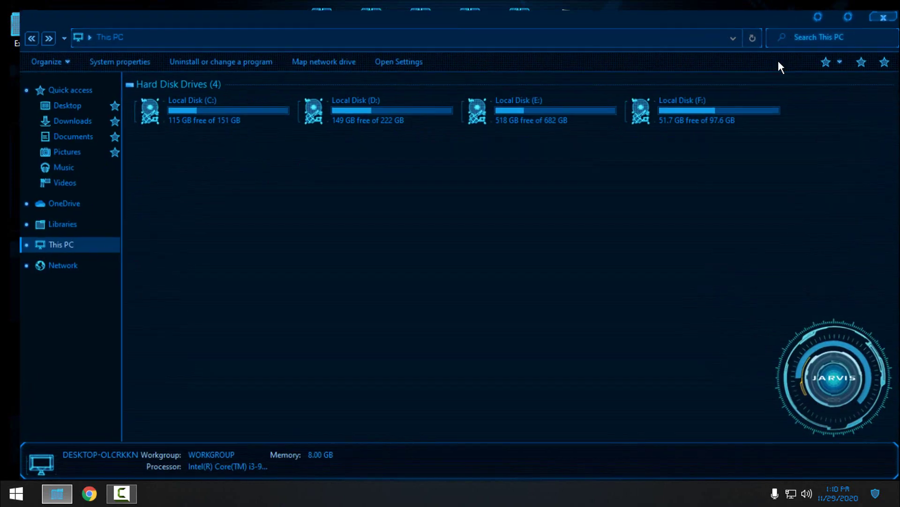
pyautogui.moveTo(580, 7); pyautogui.dragTo(452, 63)
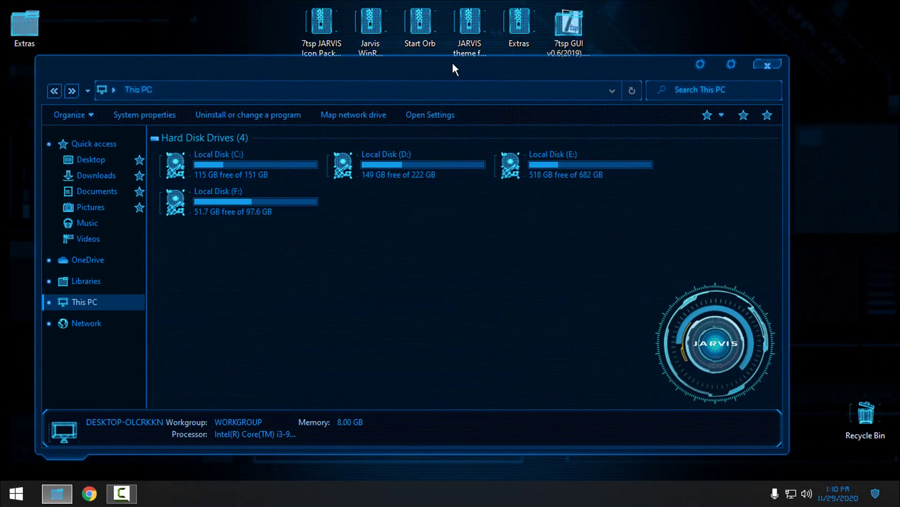
pyautogui.click(765, 67)
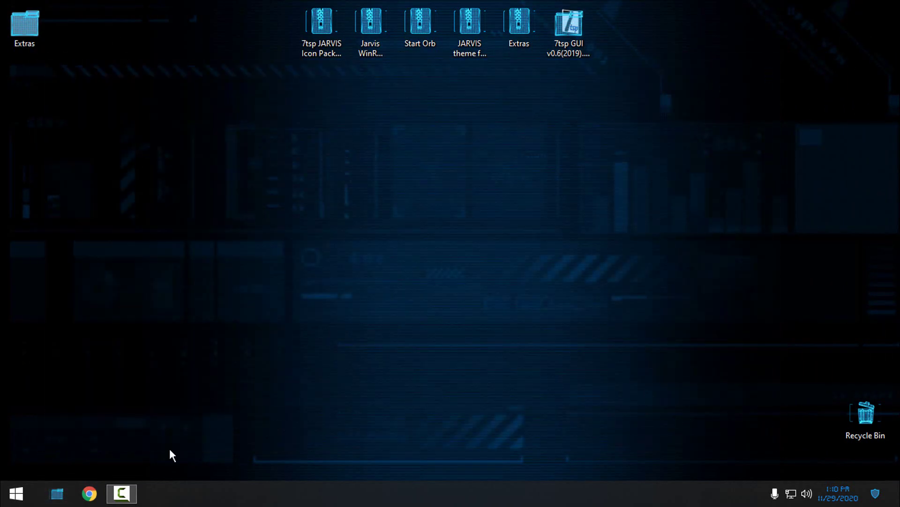
# - Apply the Jarvis Start menu style in the StartIsBack appearance configuration and check the restyled Start menu
pyautogui.click(27, 503)
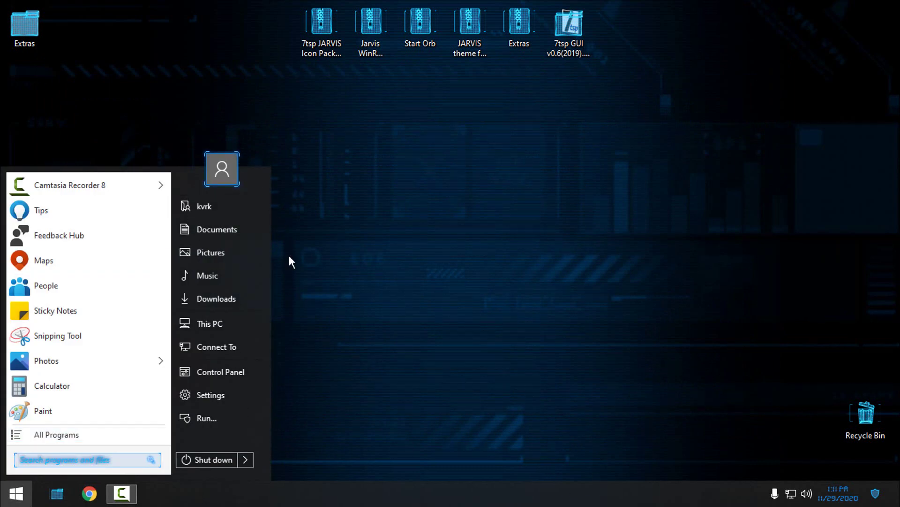
pyautogui.rightClick(255, 180)
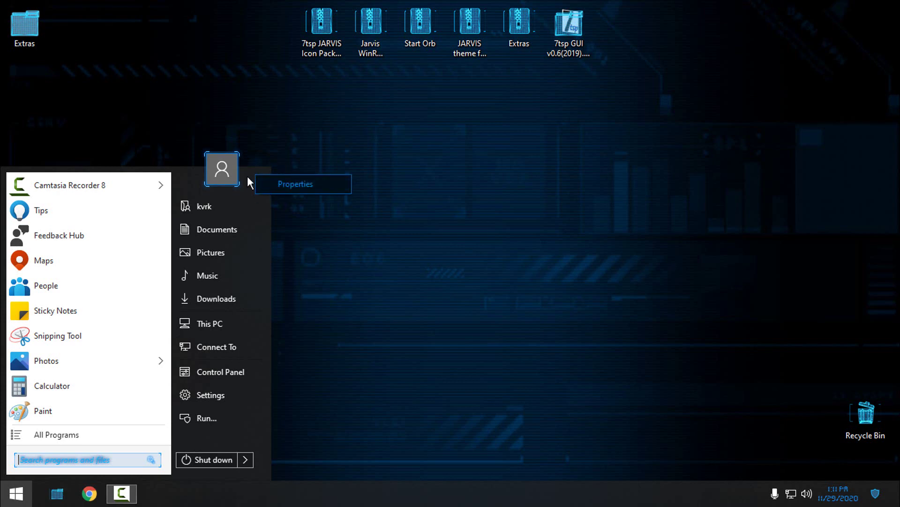
pyautogui.rightClick(251, 177)
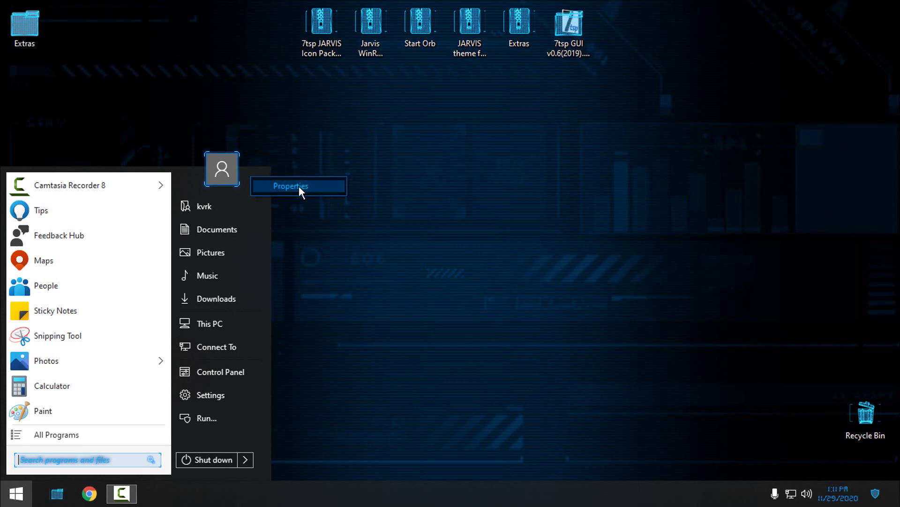
pyautogui.click(322, 183)
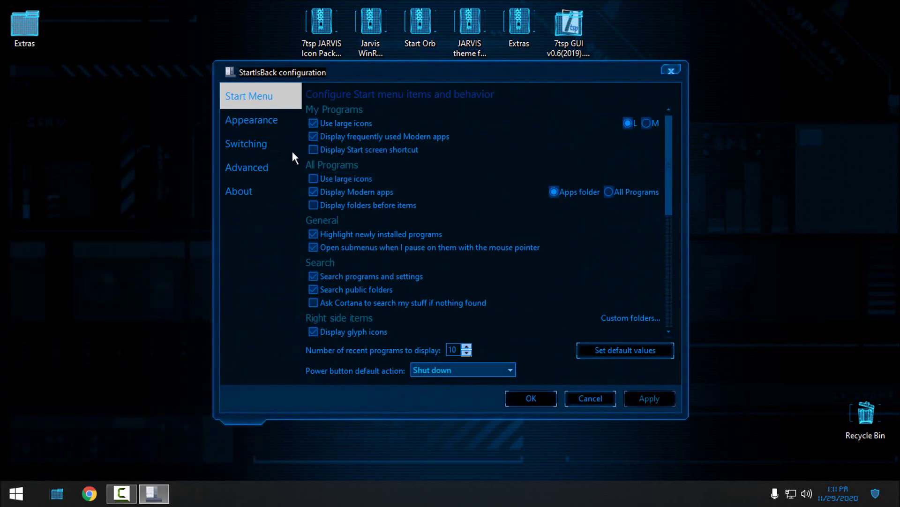
pyautogui.click(276, 124)
pyautogui.click(356, 153)
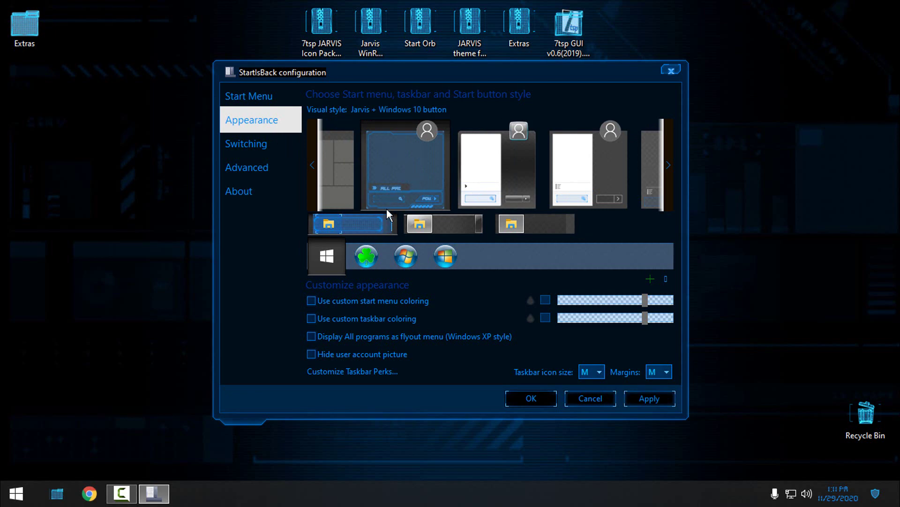
pyautogui.click(650, 400)
pyautogui.click(17, 493)
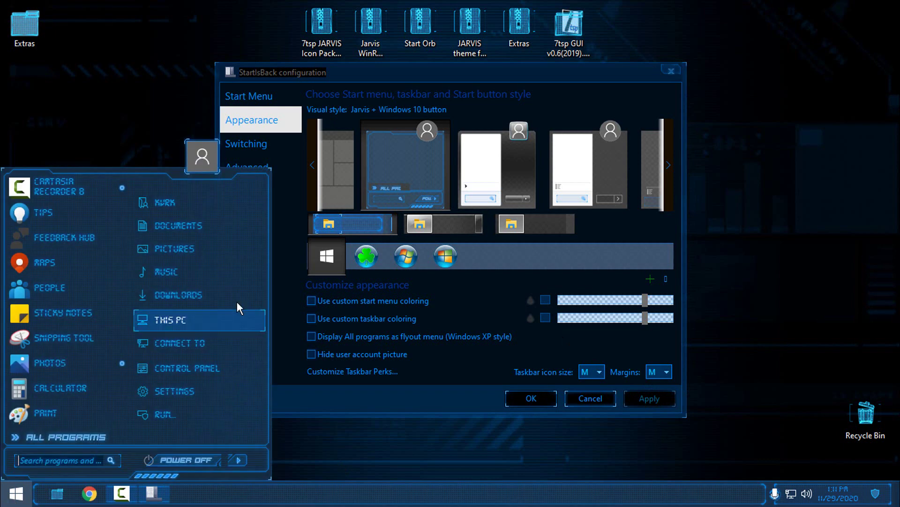
pyautogui.click(19, 491)
pyautogui.click(19, 491)
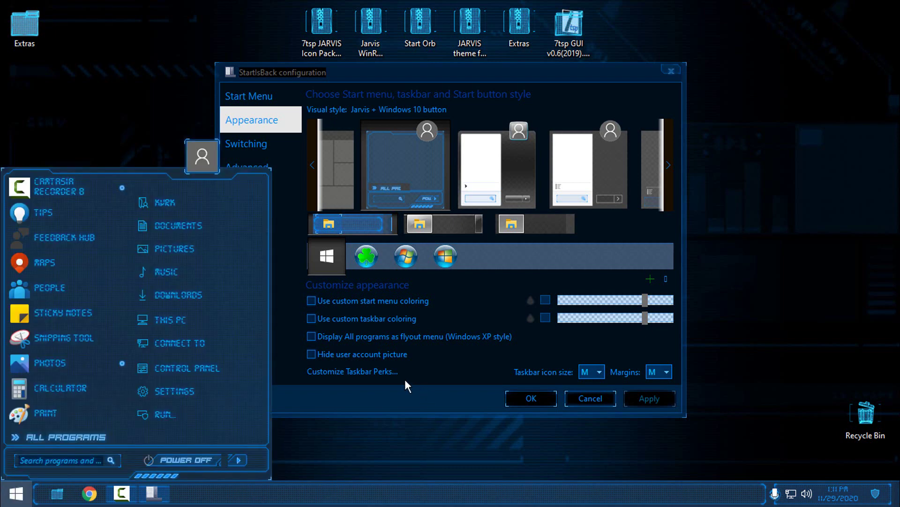
# - Enable hiding the user account picture in StartIsBack, apply it, and check the Start menu
pyautogui.click(313, 353)
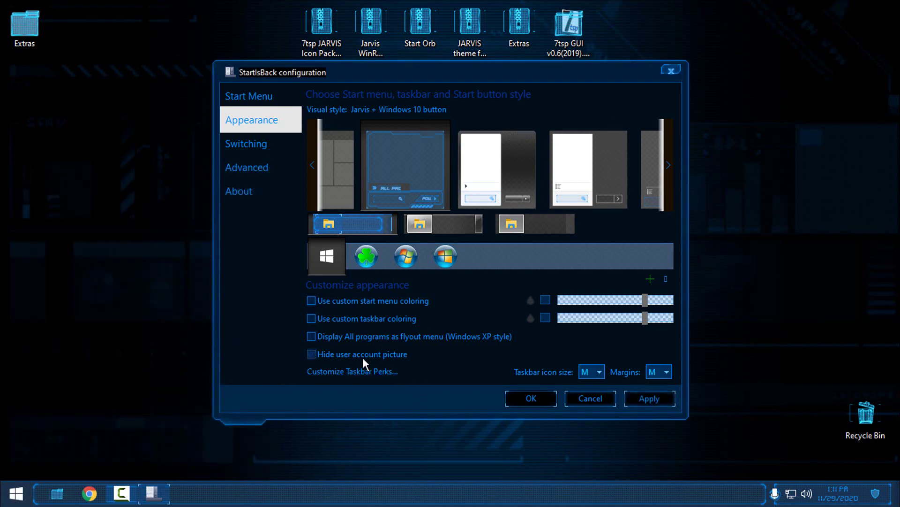
pyautogui.click(654, 394)
pyautogui.press('super')
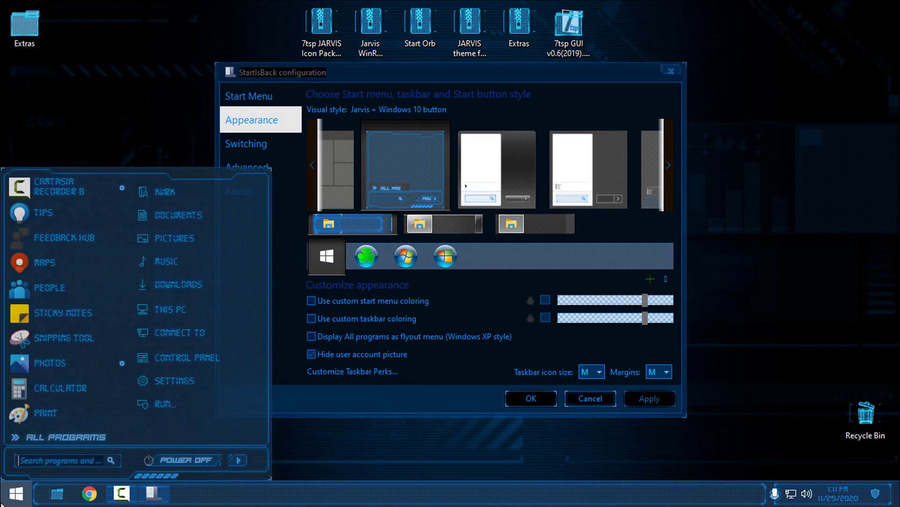
pyautogui.click(4, 490)
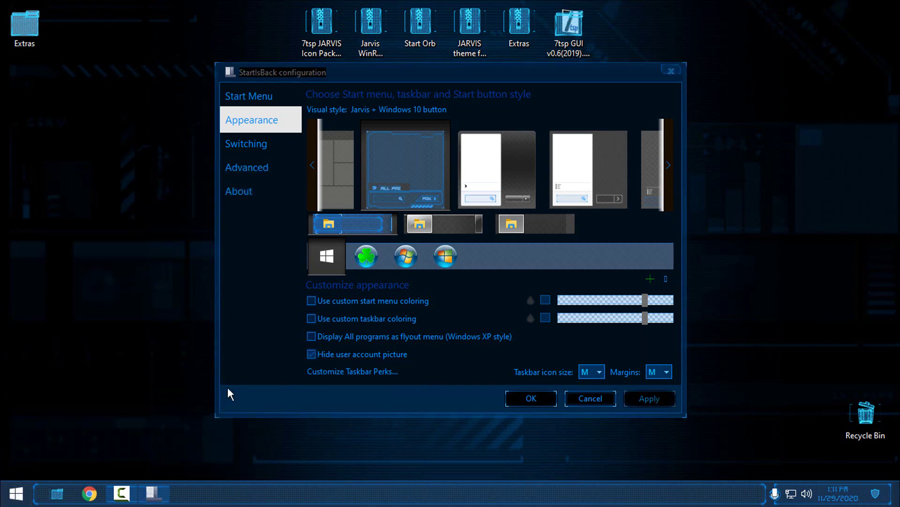
# - Browse to the Desktop for a custom Start button image and extract the Start Orb archive to its own folder there
pyautogui.click(550, 252)
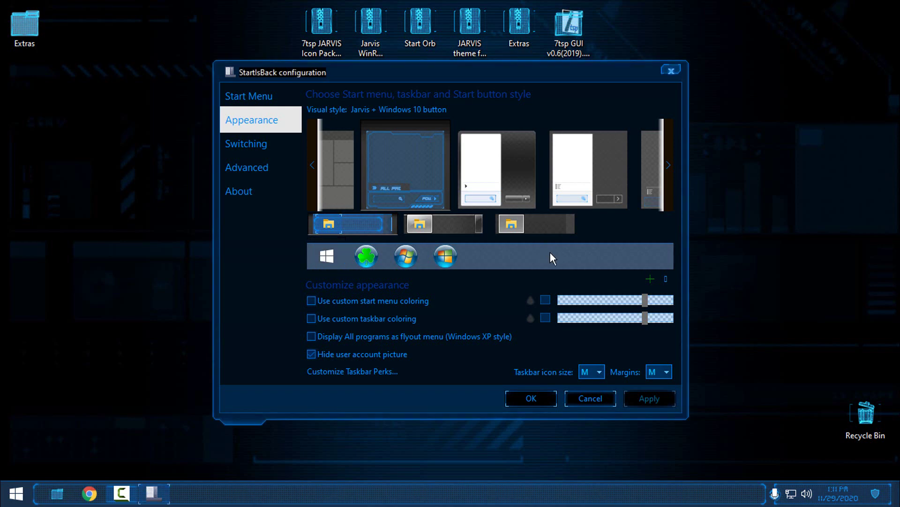
pyautogui.click(649, 279)
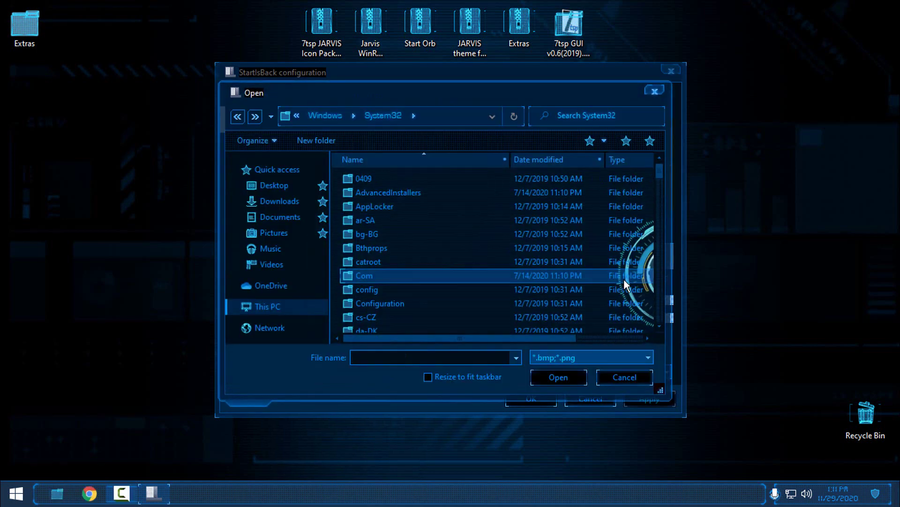
pyautogui.click(272, 186)
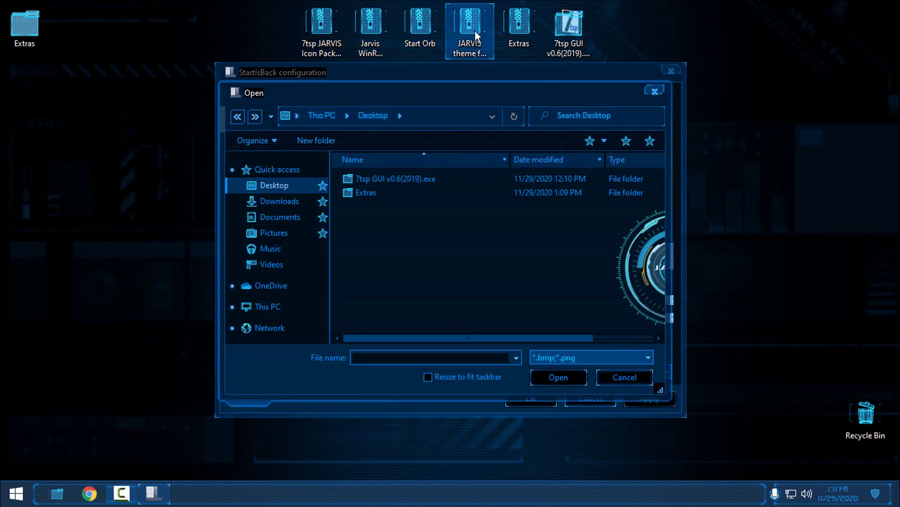
pyautogui.click(429, 37)
pyautogui.rightClick(428, 35)
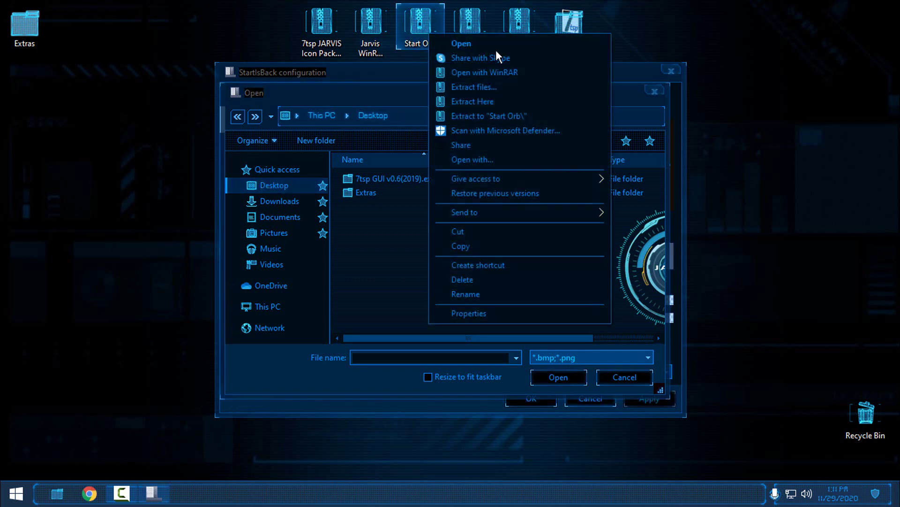
pyautogui.click(502, 115)
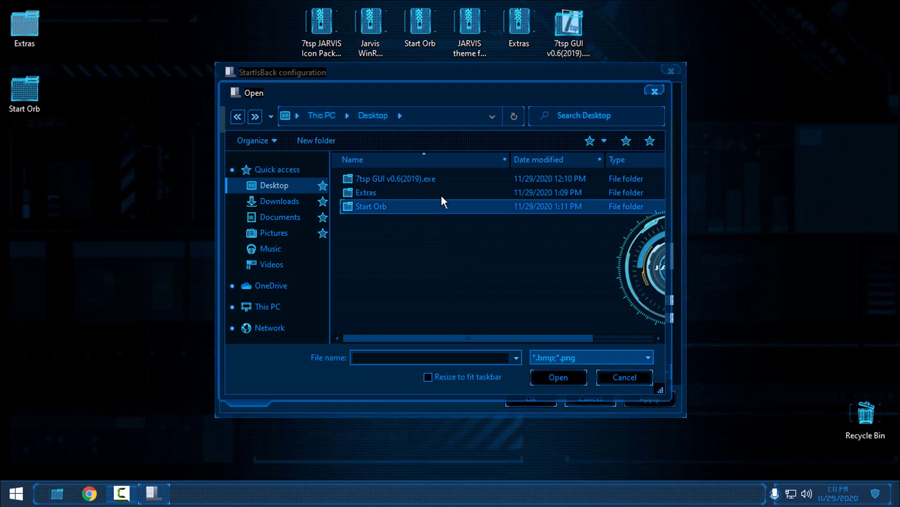
# - Add the 6801 image from the inner Start Orb folder as a Start button and select it
pyautogui.click(378, 208)
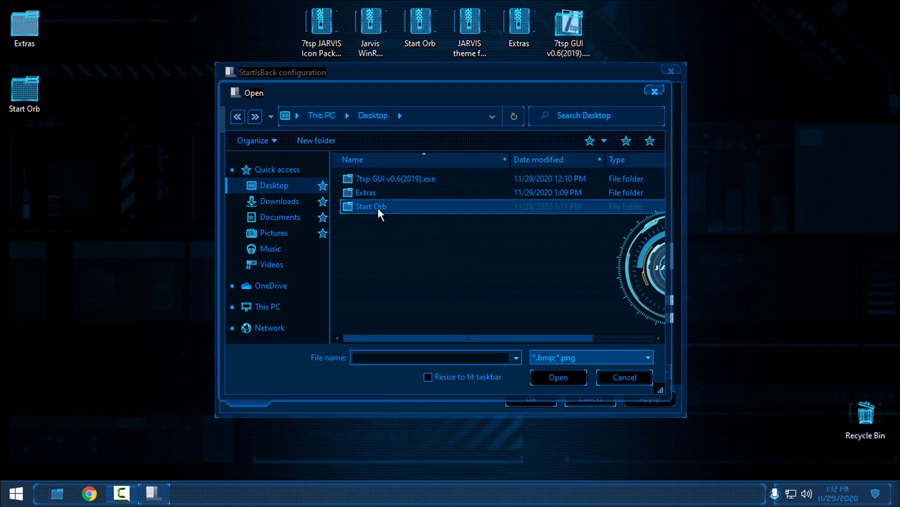
pyautogui.doubleClick(378, 208)
pyautogui.doubleClick(381, 183)
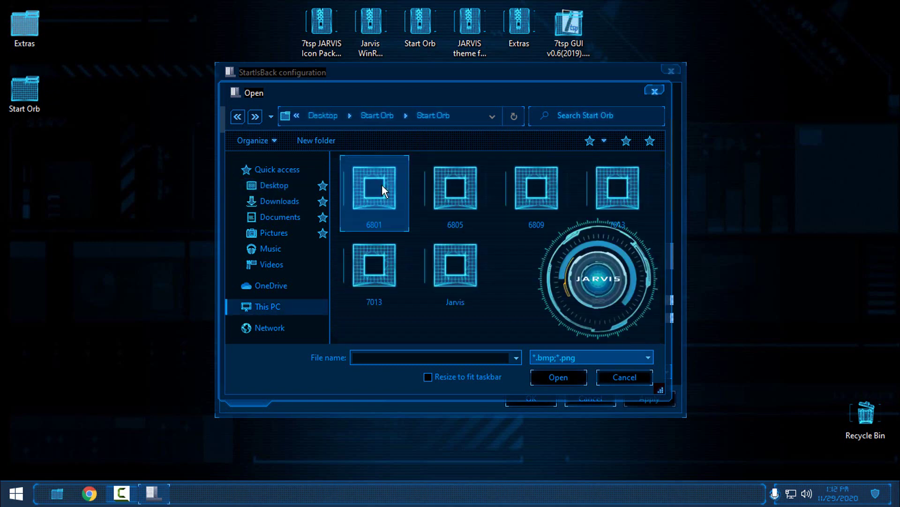
pyautogui.click(365, 225)
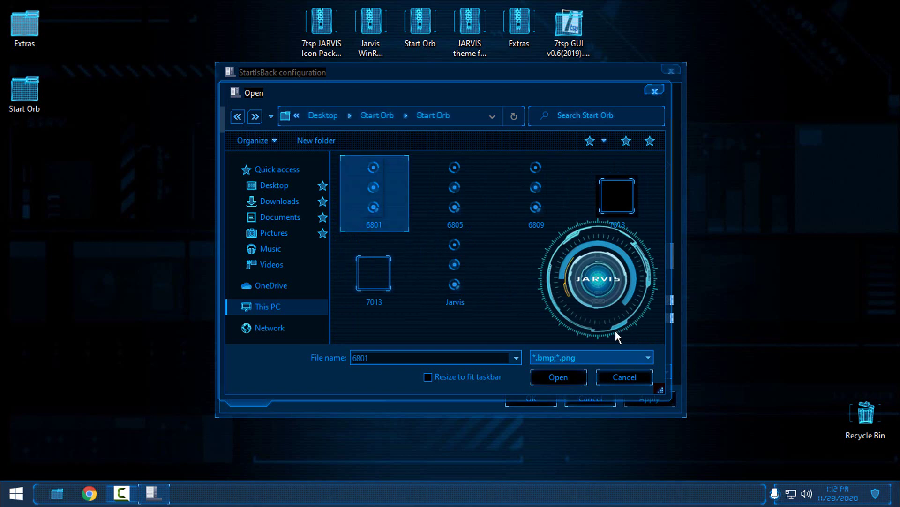
pyautogui.click(558, 377)
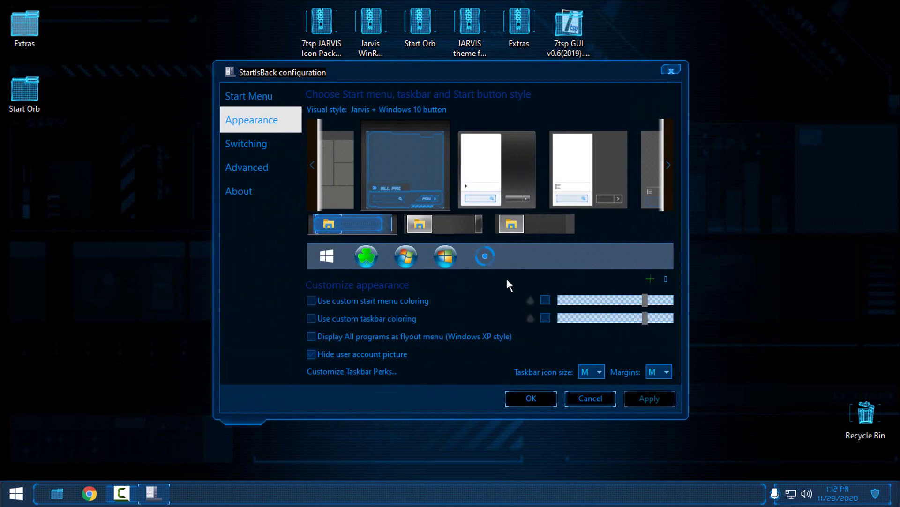
pyautogui.click(487, 258)
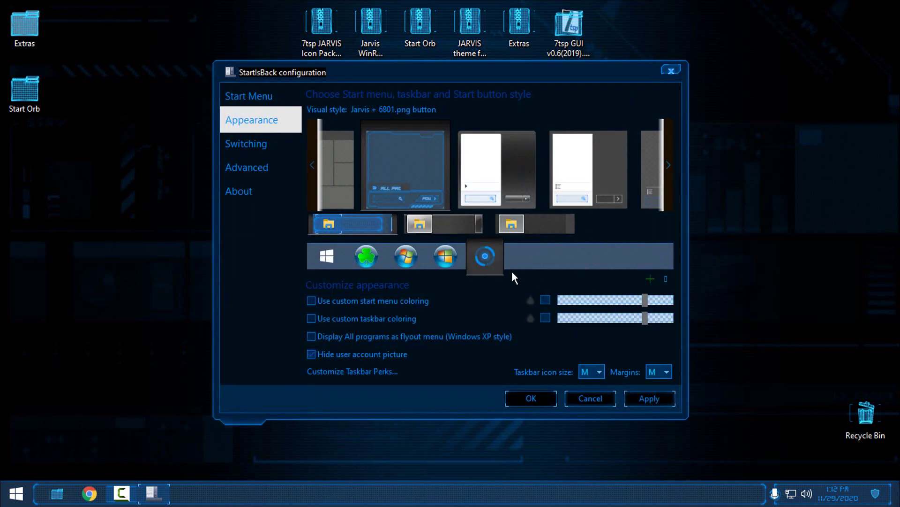
# - Confirm the StartIsBack configuration and check the new Start button and the themed This PC window, maximized
pyautogui.click(534, 398)
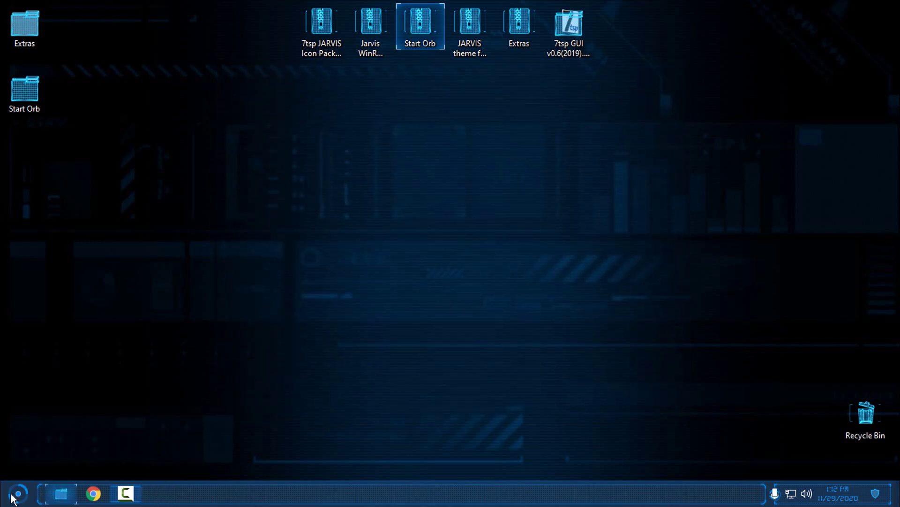
pyautogui.click(18, 494)
pyautogui.click(488, 237)
pyautogui.click(61, 494)
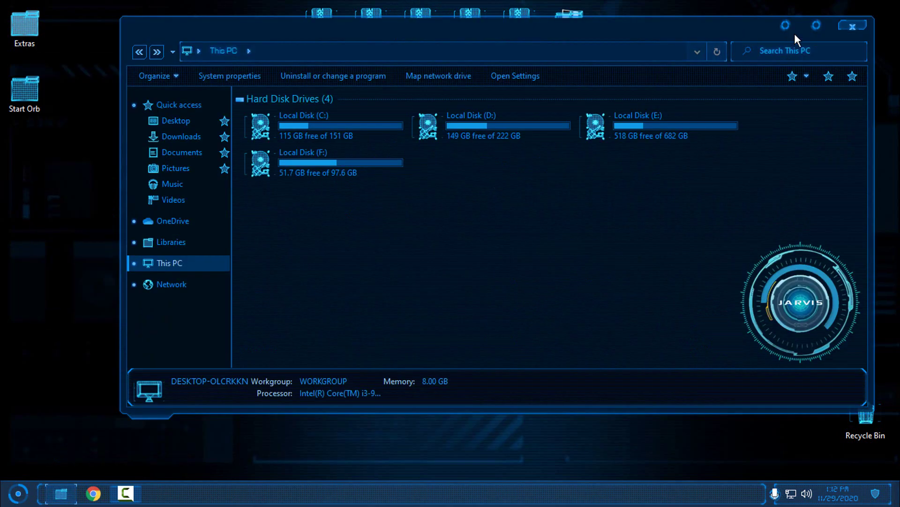
pyautogui.click(817, 24)
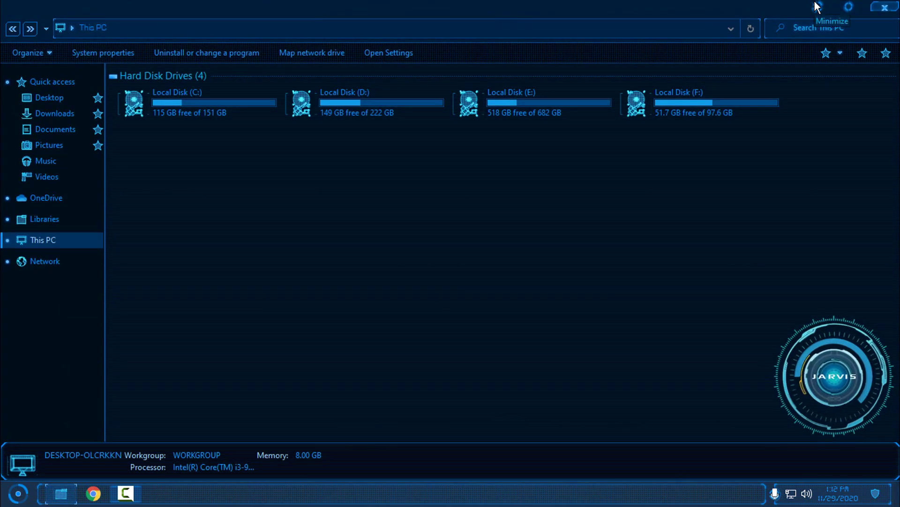
pyautogui.click(818, 6)
# - Open the System properties of This PC and check the themed system information window
pyautogui.click(6, 502)
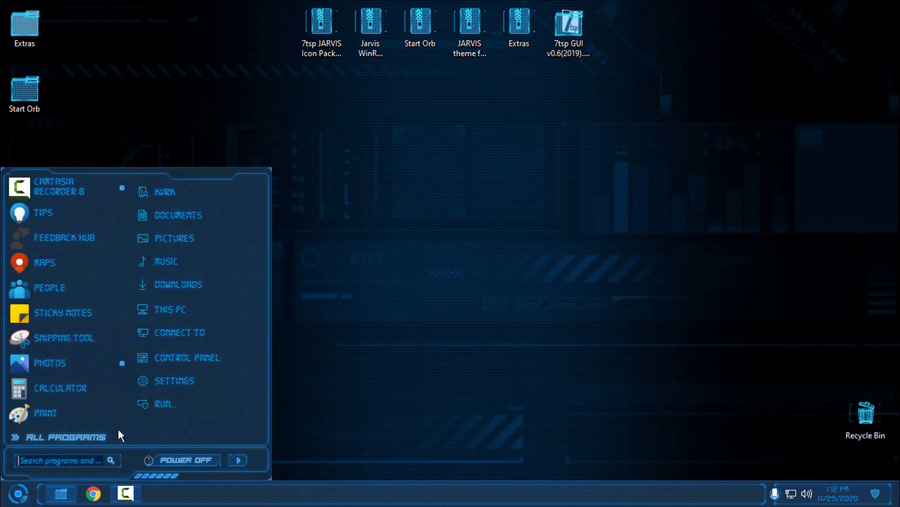
pyautogui.rightClick(203, 309)
pyautogui.click(232, 298)
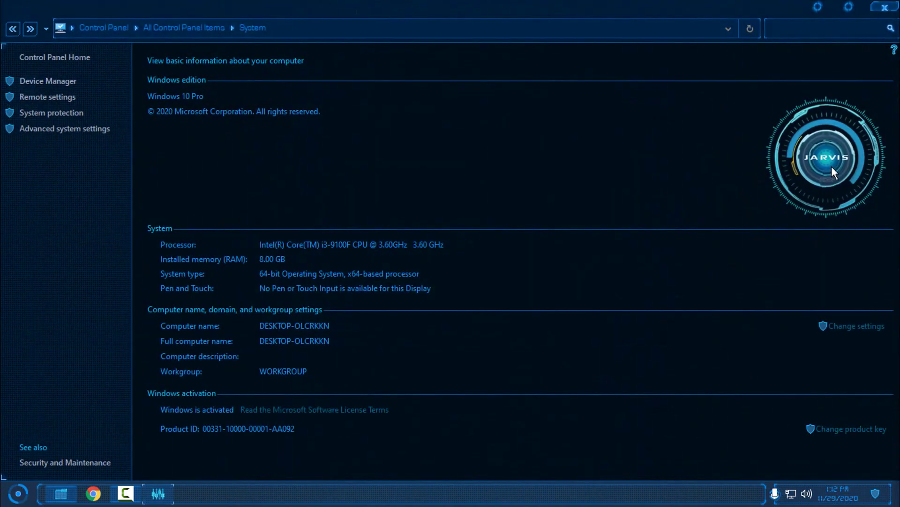
pyautogui.click(818, 6)
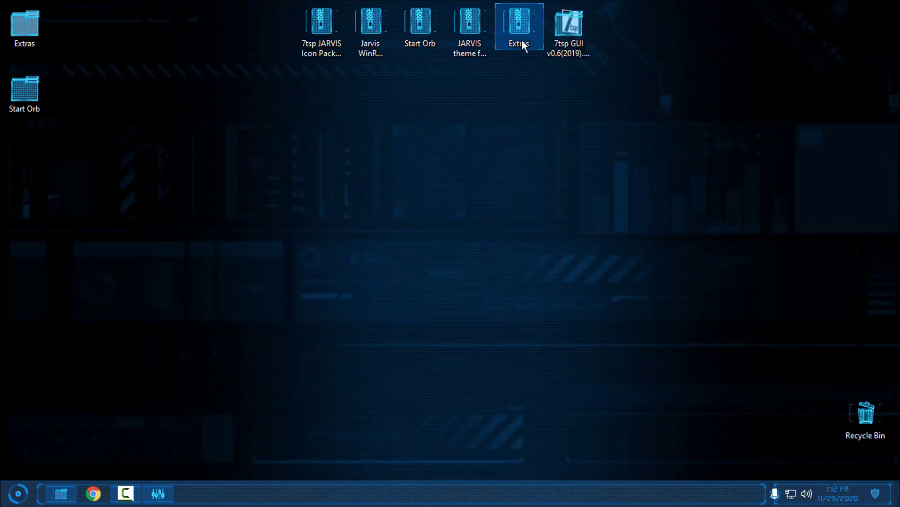
# - Run the BlackGlassEnhanced application from the Black Glass Enhanced v0.5 folder inside the desktop's inner Extras folder
pyautogui.rightClick(27, 86)
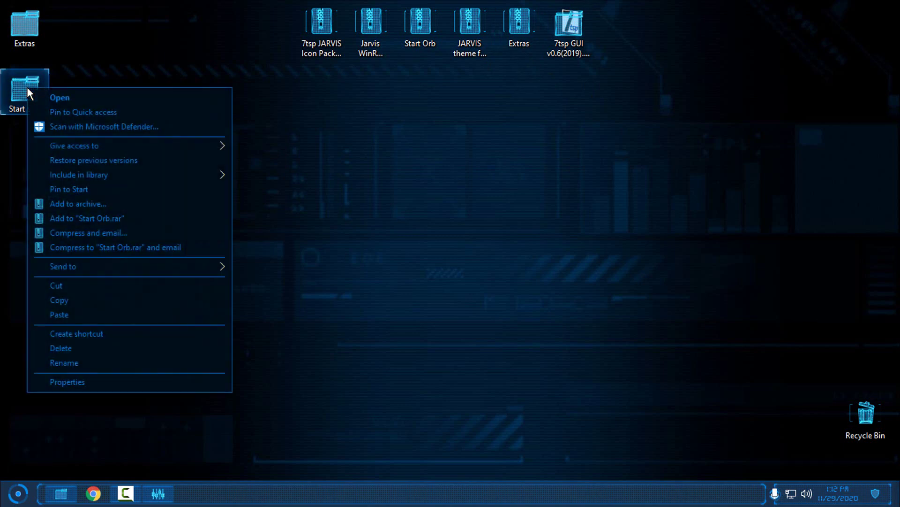
pyautogui.doubleClick(29, 36)
pyautogui.doubleClick(350, 131)
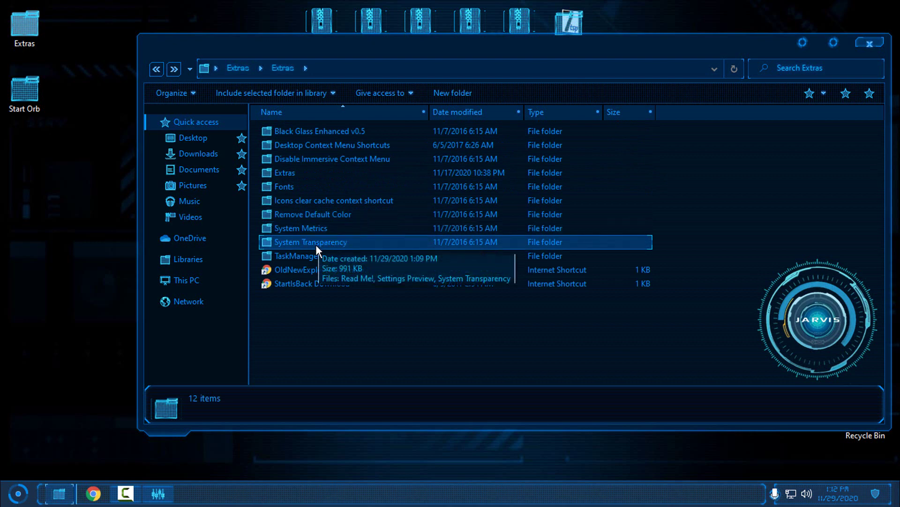
pyautogui.doubleClick(315, 132)
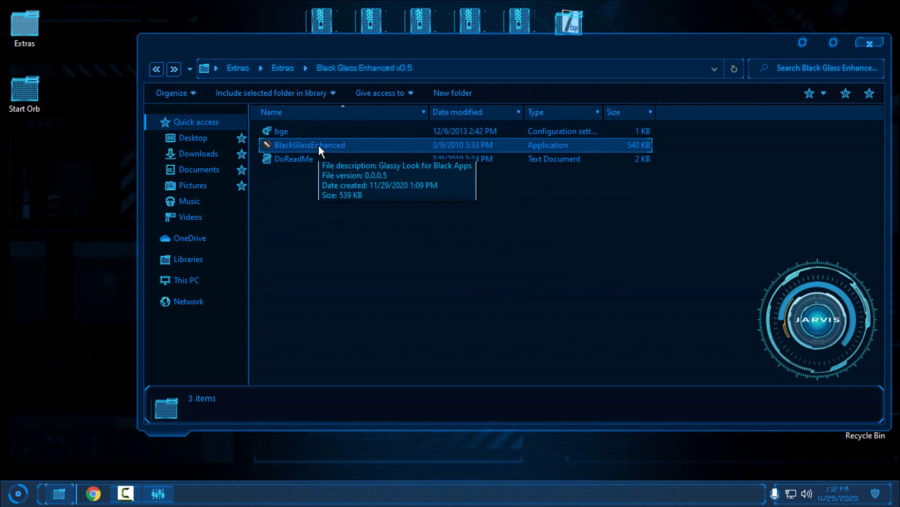
pyautogui.click(318, 145)
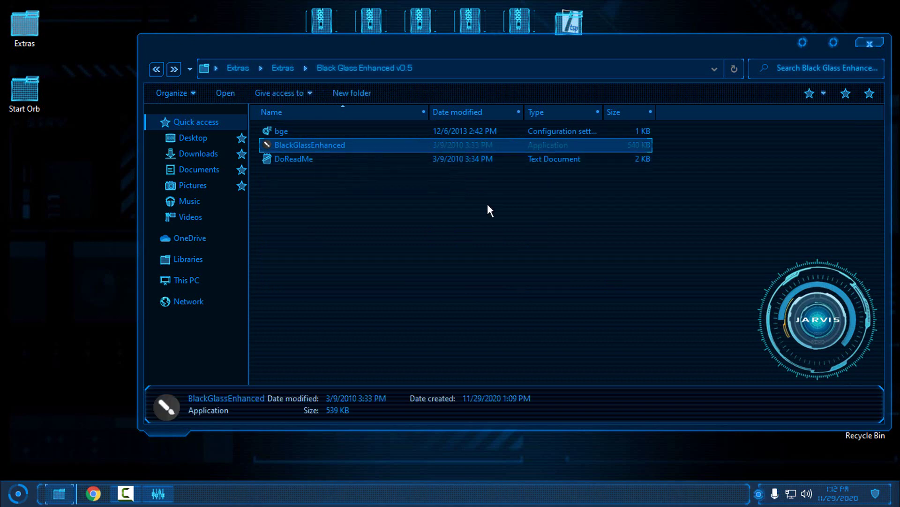
# - Close the folder window and check the effect of Black Glass Enhanced on the This PC window and Start menu
pyautogui.click(881, 45)
pyautogui.press('super+e')
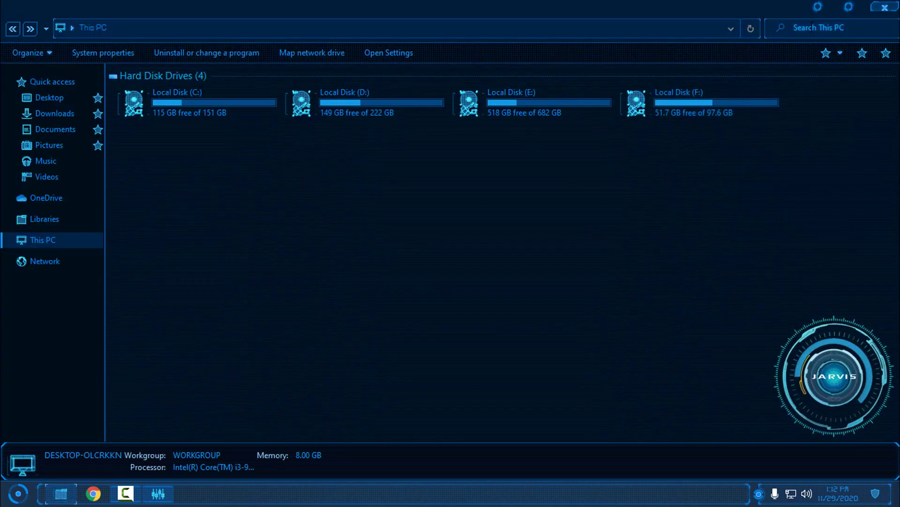
pyautogui.hotkey('alt', 'F4')
pyautogui.press('super')
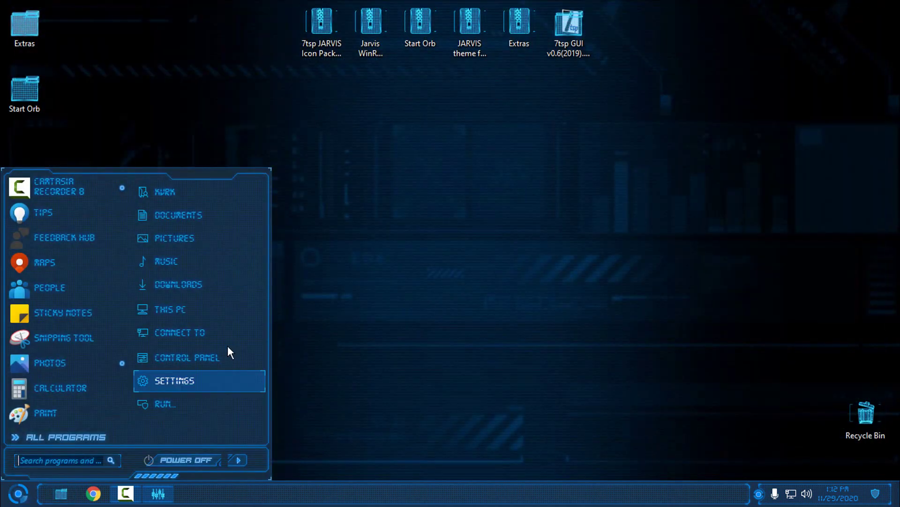
pyautogui.click(197, 323)
pyautogui.moveTo(481, 14); pyautogui.dragTo(457, 49)
pyautogui.click(805, 60)
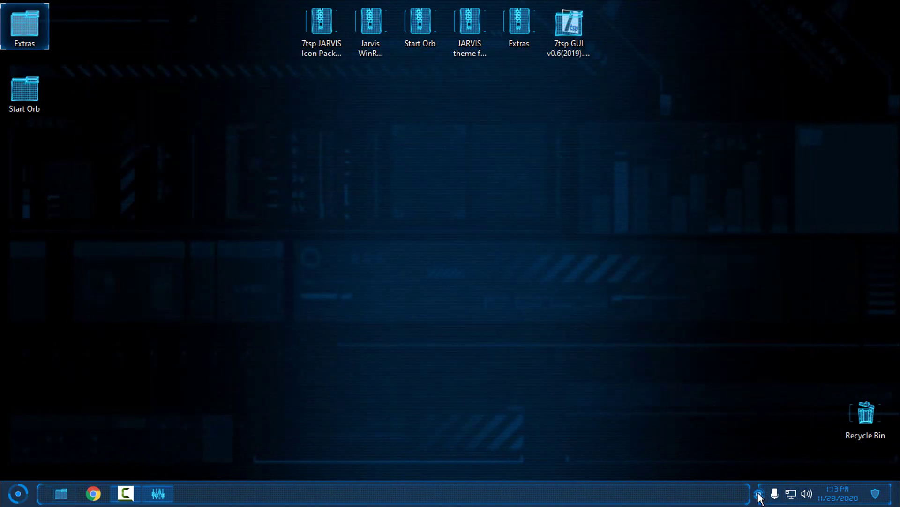
# - Close Black Glass Enhanced and reopen the Extras folder on the desktop
pyautogui.rightClick(760, 468)
pyautogui.click(775, 461)
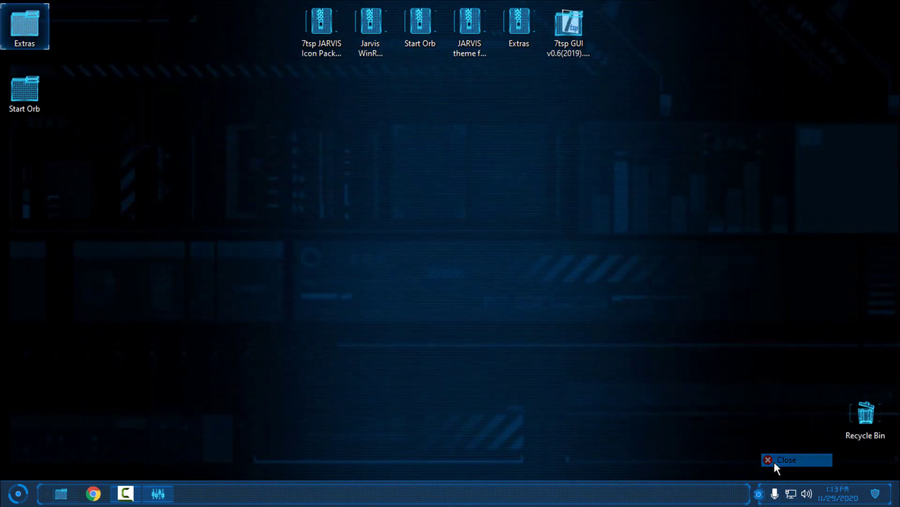
pyautogui.doubleClick(37, 28)
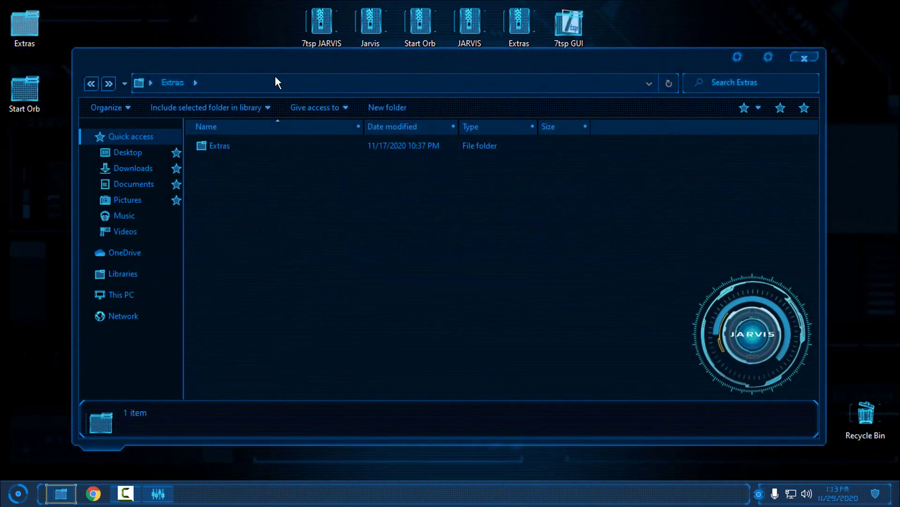
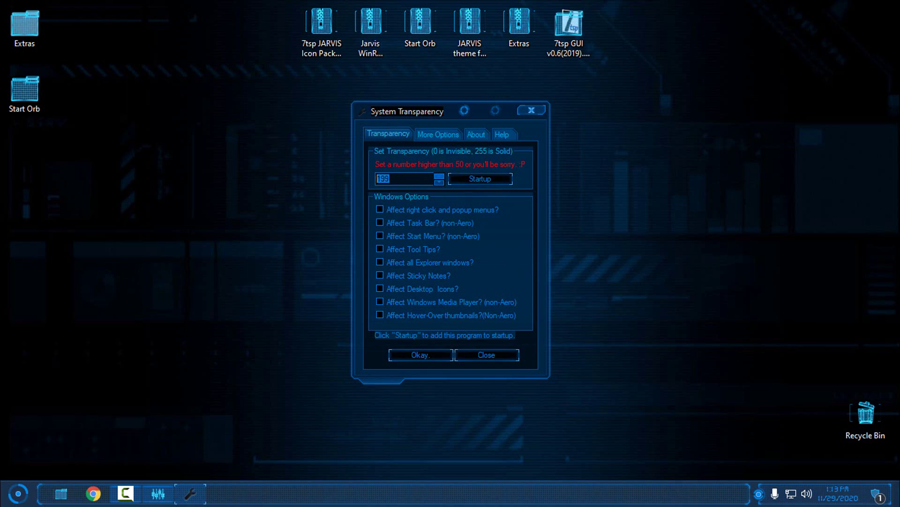
# - Set System Transparency to 210, apply it, and check the effect on the This PC window
pyautogui.write('210')
pyautogui.click(428, 354)
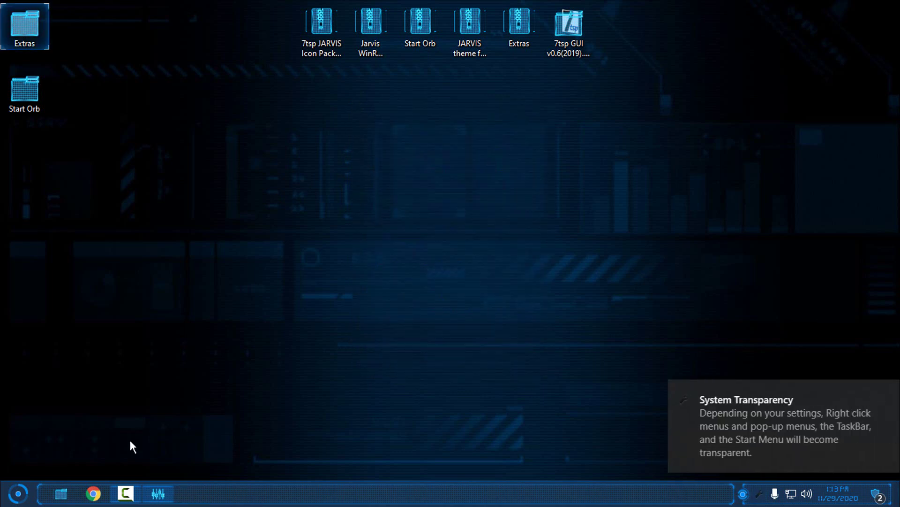
pyautogui.click(61, 492)
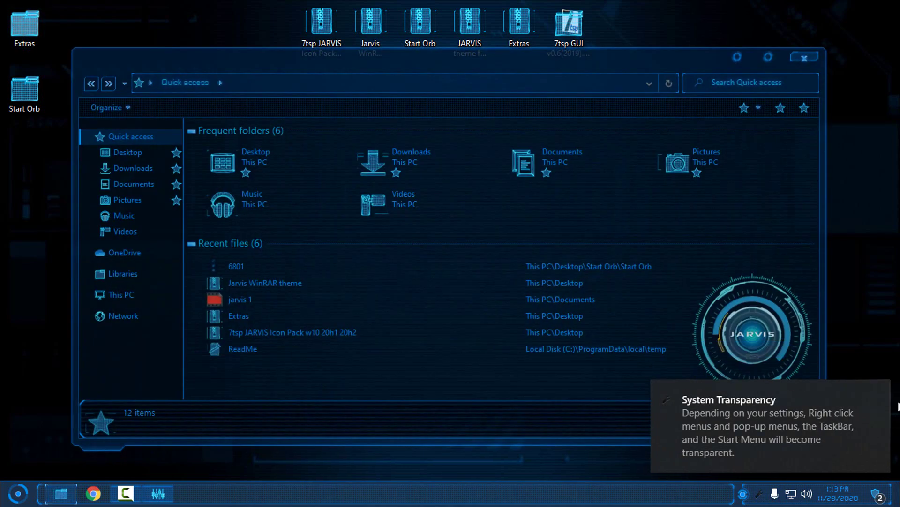
pyautogui.click(882, 396)
pyautogui.click(156, 294)
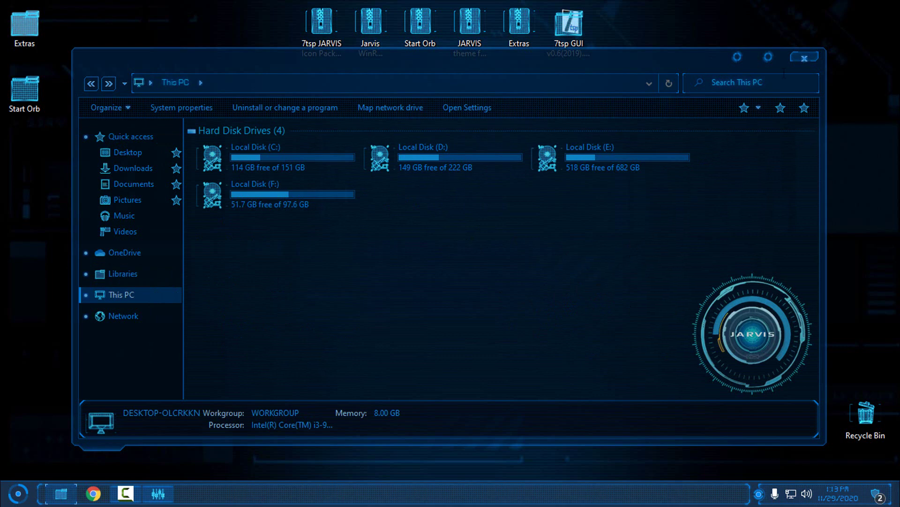
pyautogui.click(803, 57)
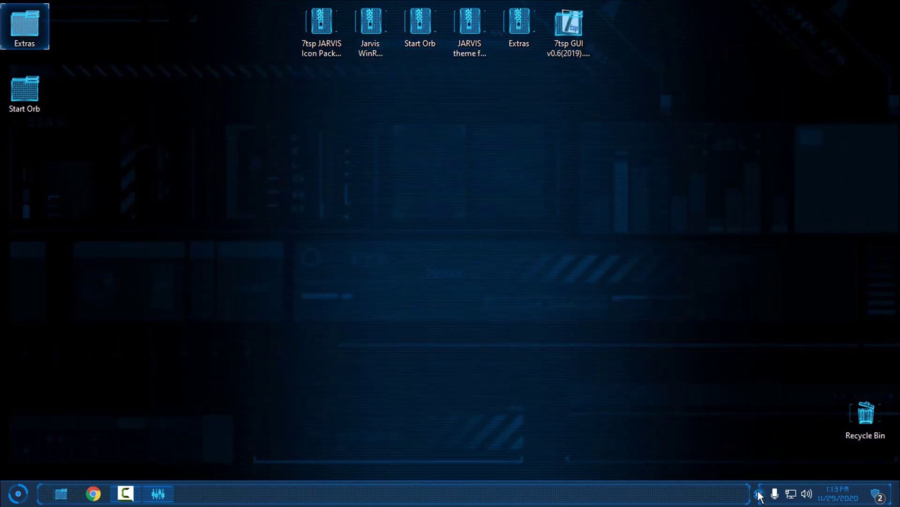
# - Reopen the running System Transparency tool's setup and set the transparency to 180
pyautogui.click(760, 492)
pyautogui.rightClick(771, 468)
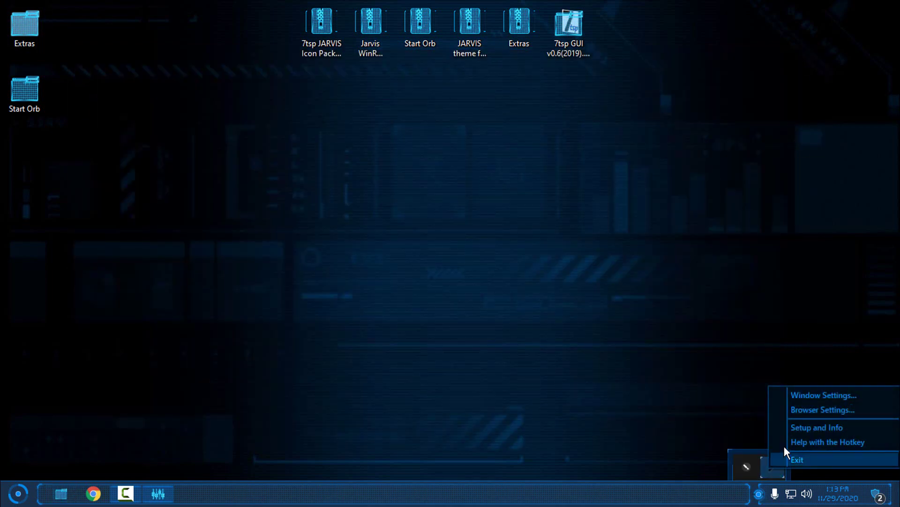
pyautogui.click(798, 426)
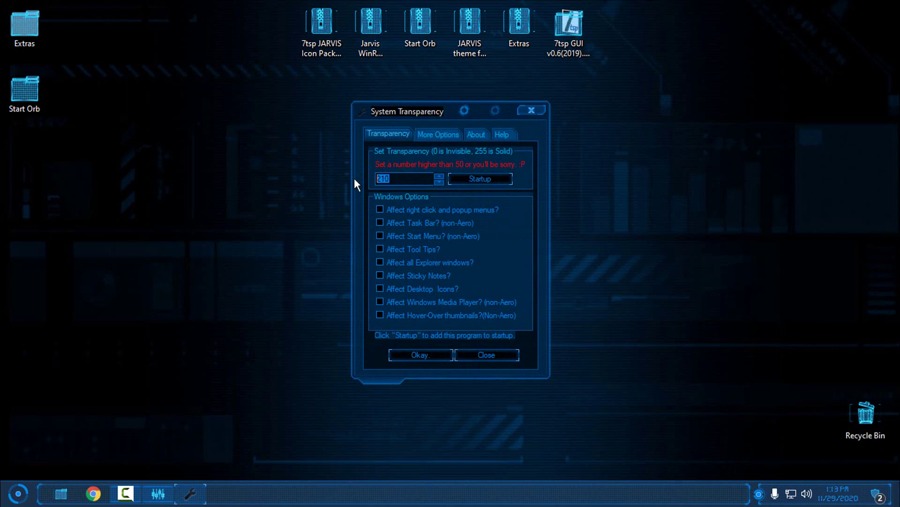
pyautogui.write('1')
pyautogui.press('Return')
# - Check the new transparency on the This PC window, both maximized and restored, and close the window
pyautogui.click(124, 295)
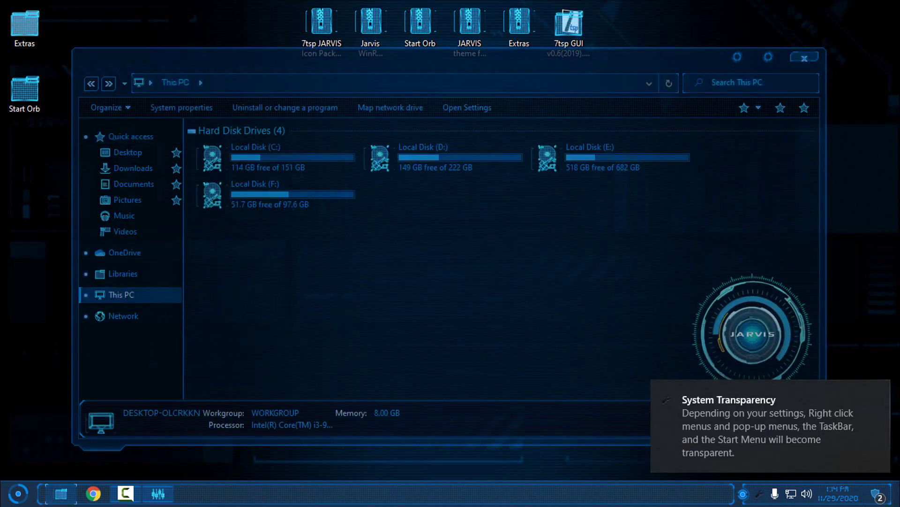
pyautogui.click(877, 396)
pyautogui.click(767, 57)
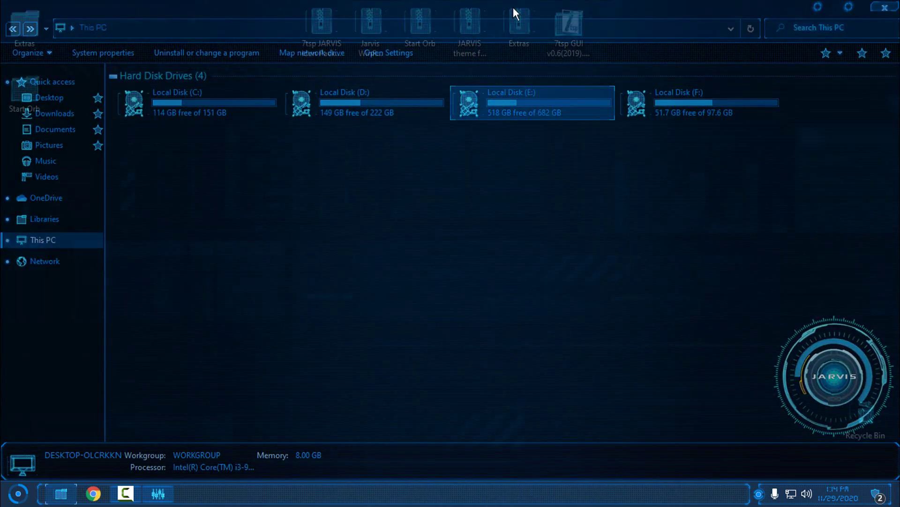
pyautogui.moveTo(497, 7); pyautogui.dragTo(431, 57)
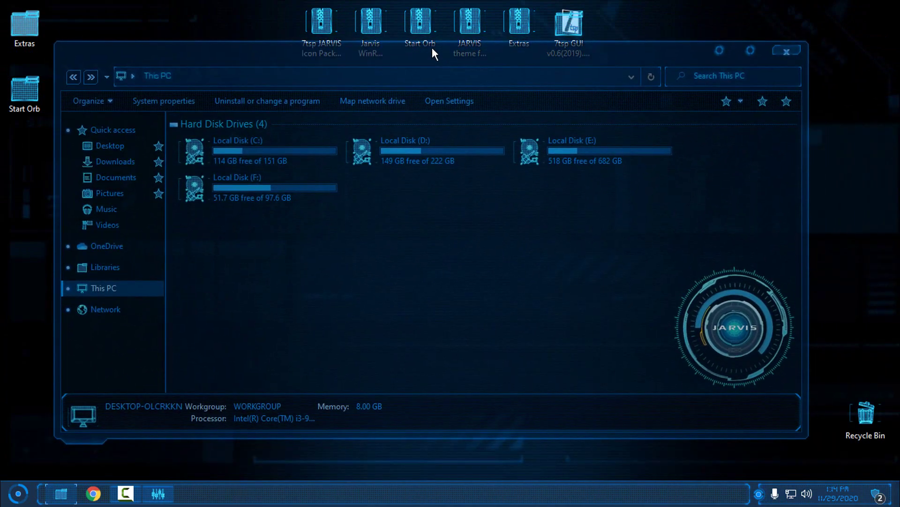
pyautogui.click(787, 52)
# - Return to the System Transparency setup and apply a transparency of 150
pyautogui.click(775, 494)
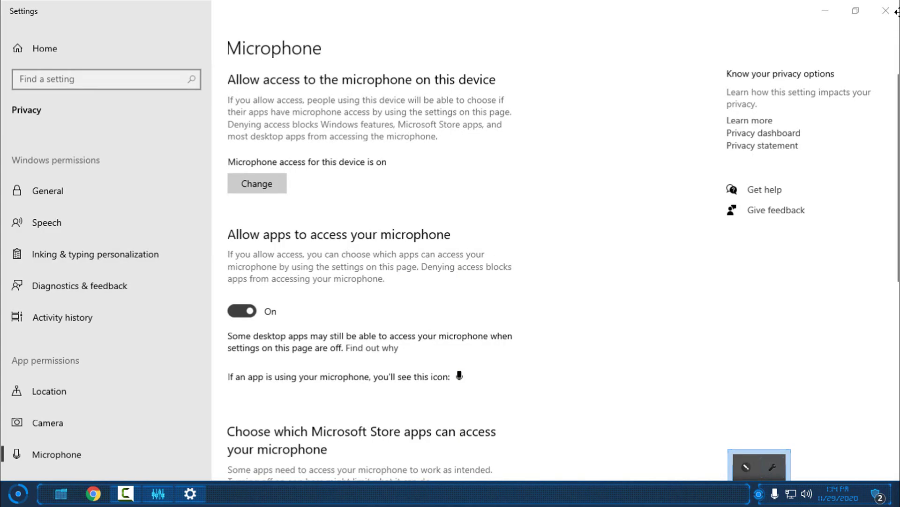
pyautogui.click(897, 13)
pyautogui.rightClick(772, 467)
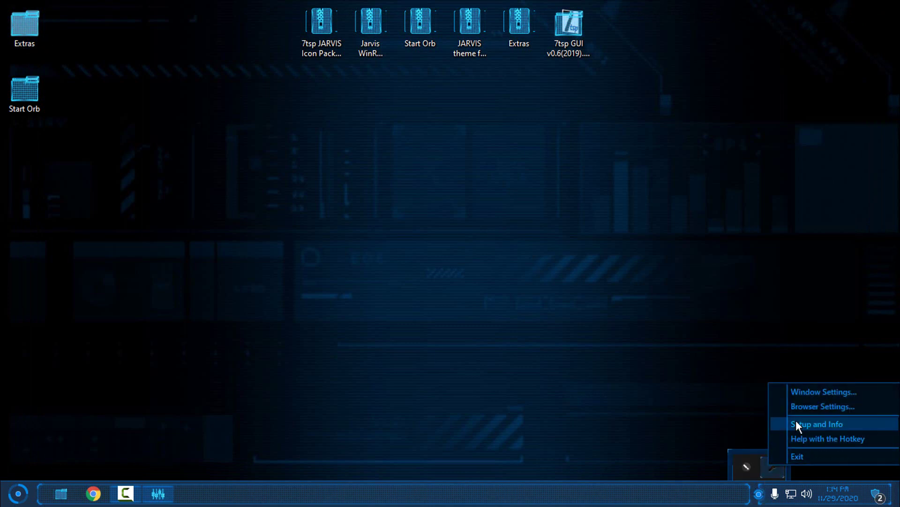
pyautogui.click(796, 424)
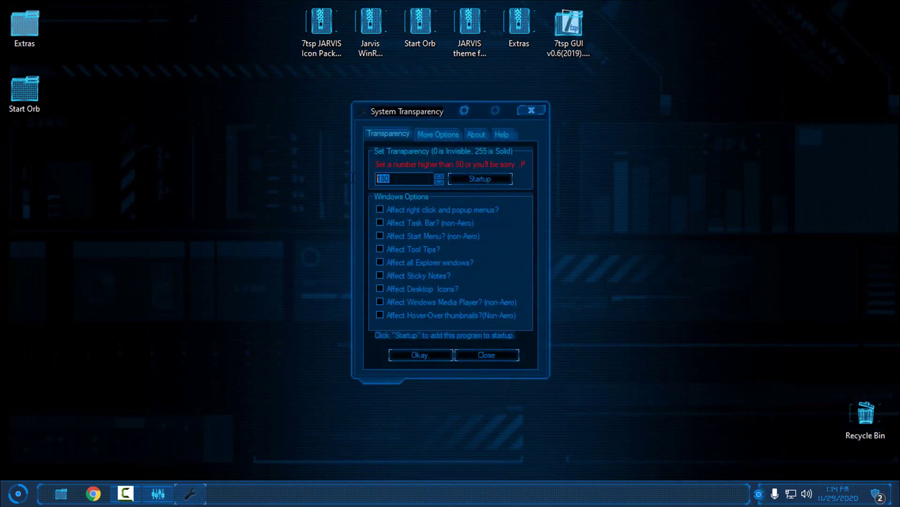
pyautogui.write('5')
pyautogui.press('BackSpace')
pyautogui.write('150')
pyautogui.click(422, 356)
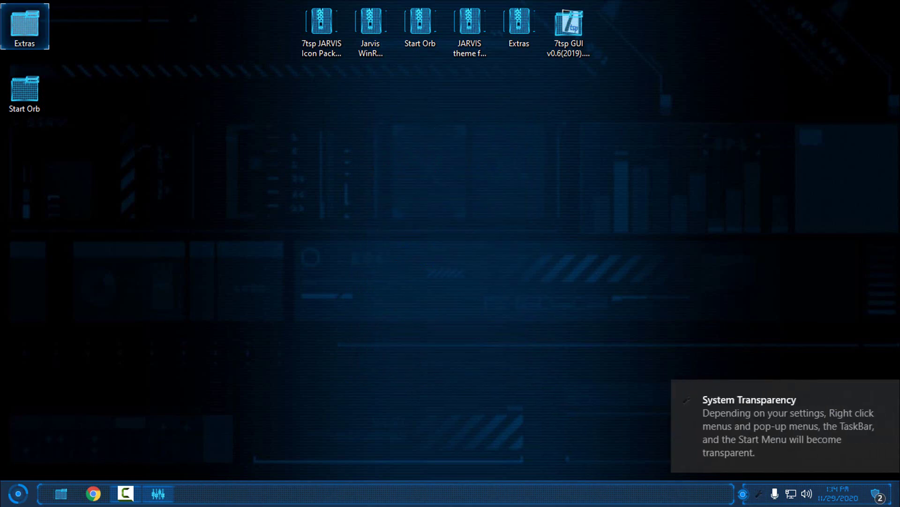
# - Examine the transparency of the This PC window, including the Local Disk (C:) contents, and close the window
pyautogui.press('super')
pyautogui.click(213, 317)
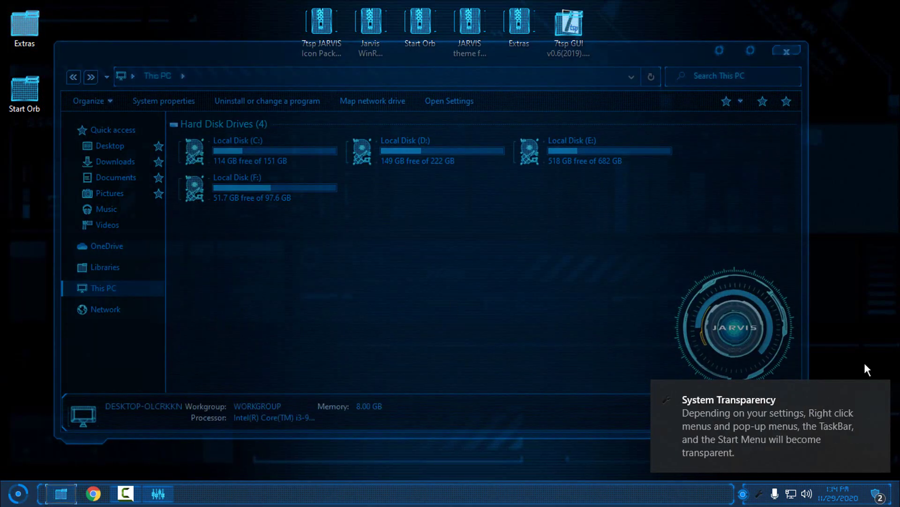
pyautogui.click(881, 395)
pyautogui.doubleClick(192, 149)
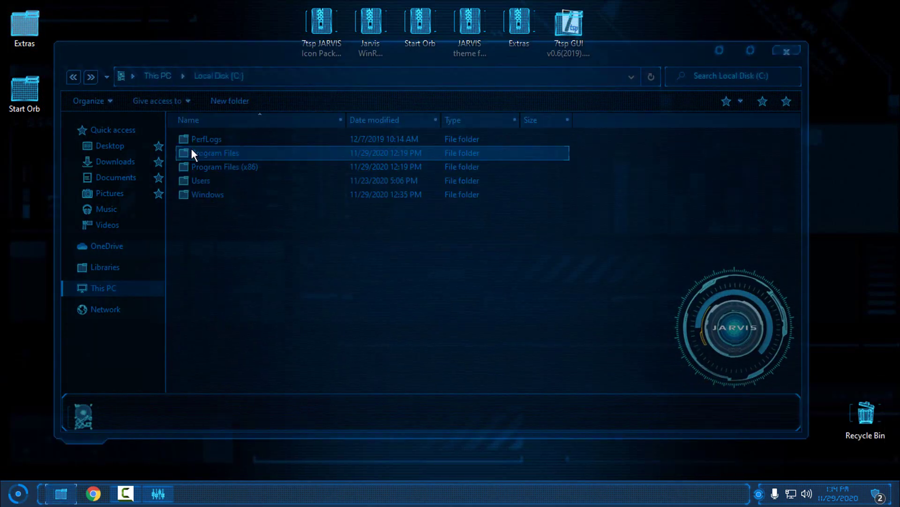
pyautogui.moveTo(578, 61); pyautogui.dragTo(588, 35)
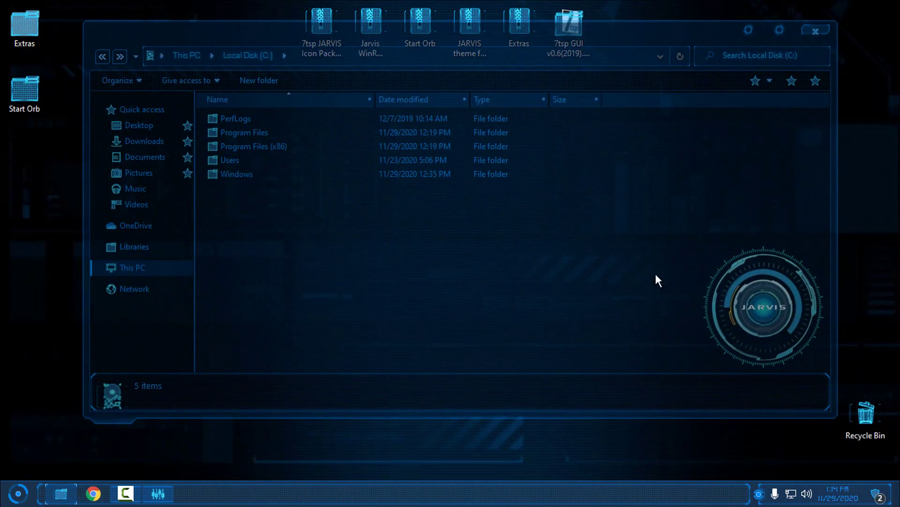
pyautogui.rightClick(319, 450)
pyautogui.click(809, 8)
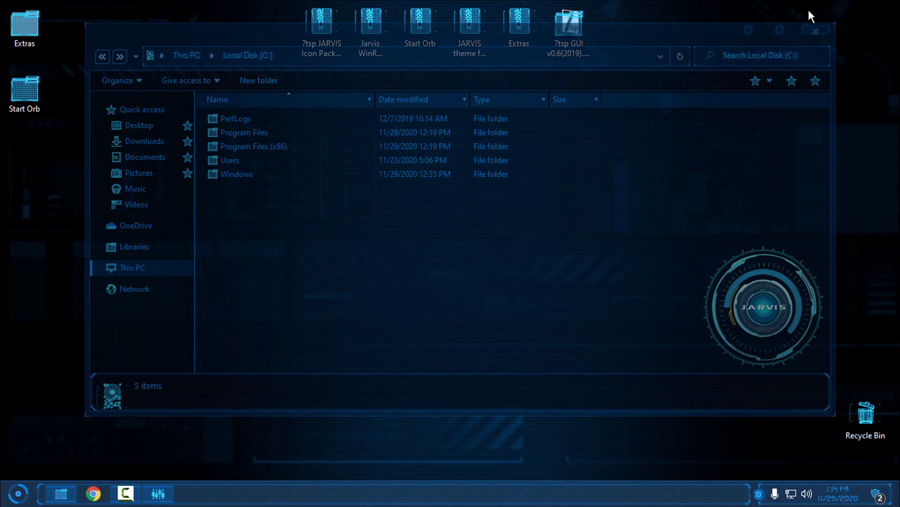
pyautogui.click(815, 31)
# - Reopen the System Transparency setup, apply a transparency of 180, and dismiss the tool's notification
pyautogui.click(759, 493)
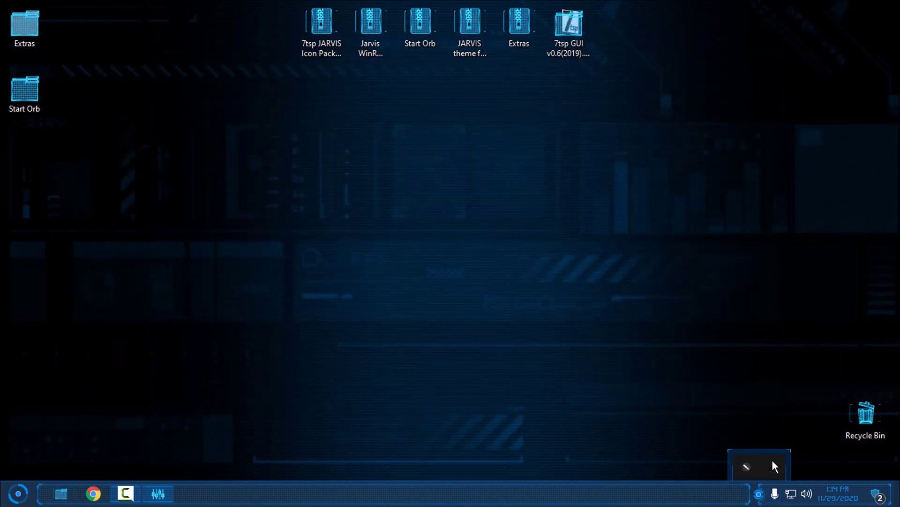
pyautogui.rightClick(772, 468)
pyautogui.click(794, 429)
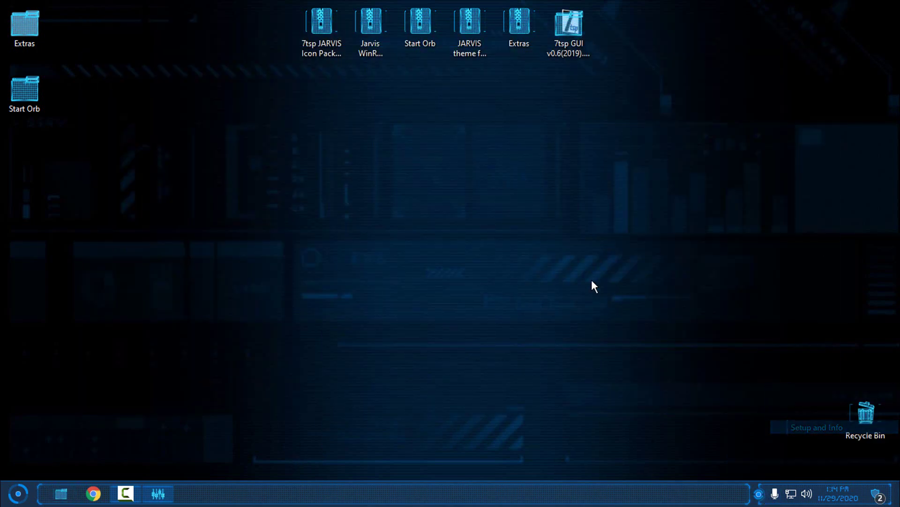
pyautogui.write('100')
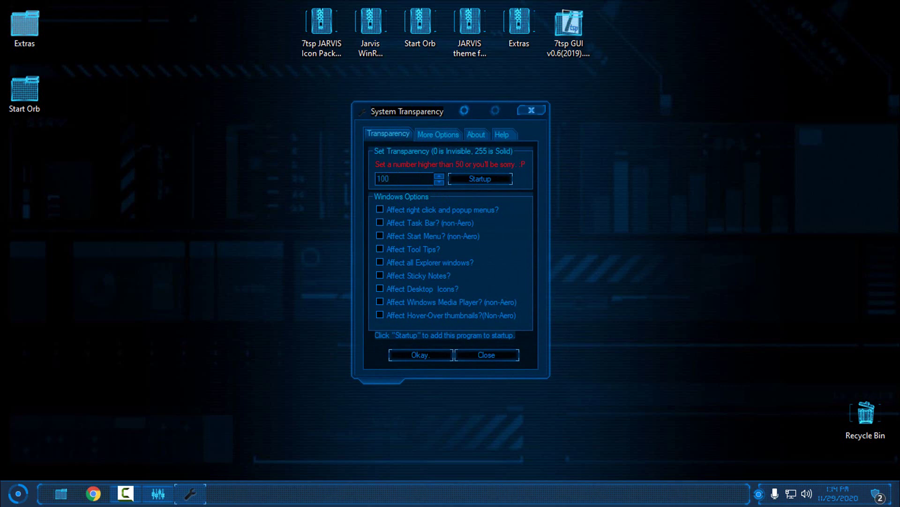
pyautogui.hotkey('ctrl', 'a')
pyautogui.write('150')
pyautogui.moveTo(389, 179); pyautogui.dragTo(367, 180)
pyautogui.write('150')
pyautogui.write('180')
pyautogui.click(442, 356)
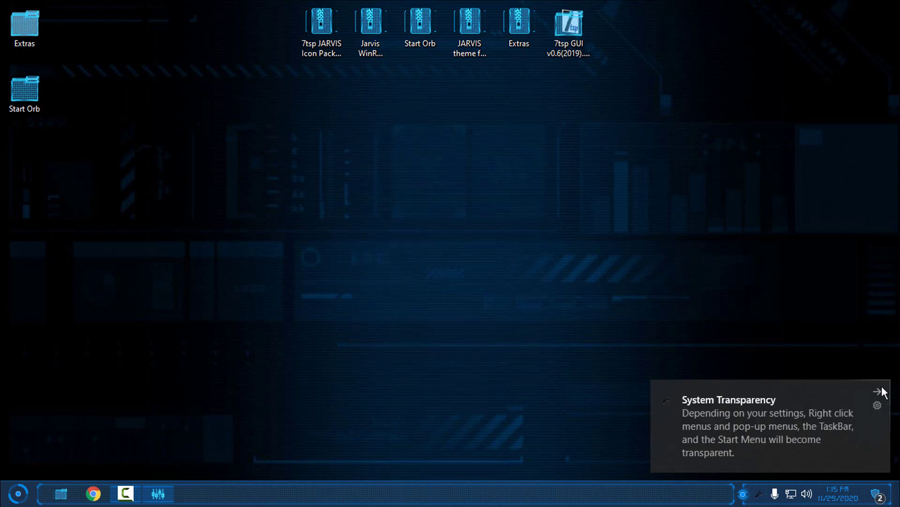
pyautogui.click(878, 390)
# - Check the window transparency on the Quick access and This PC views, close the window, and refresh the desktop
pyautogui.rightClick(264, 120)
pyautogui.click(279, 162)
pyautogui.click(61, 494)
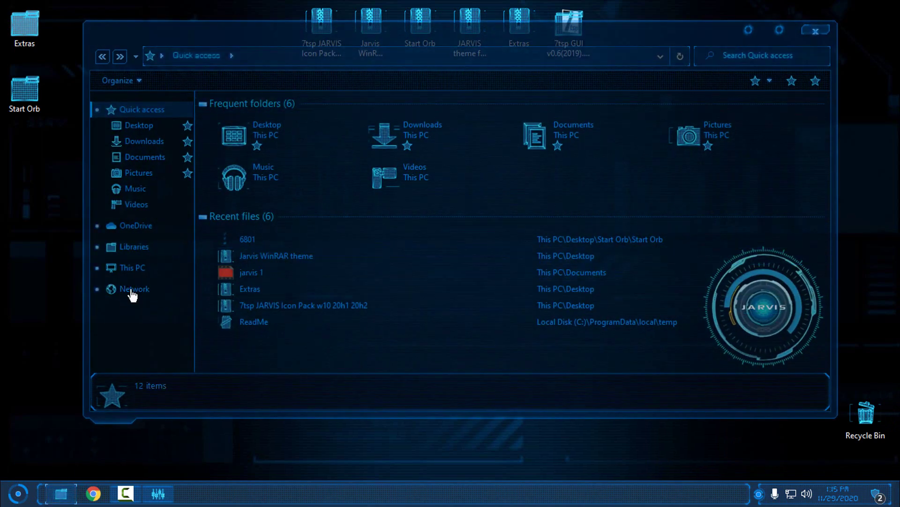
pyautogui.click(147, 267)
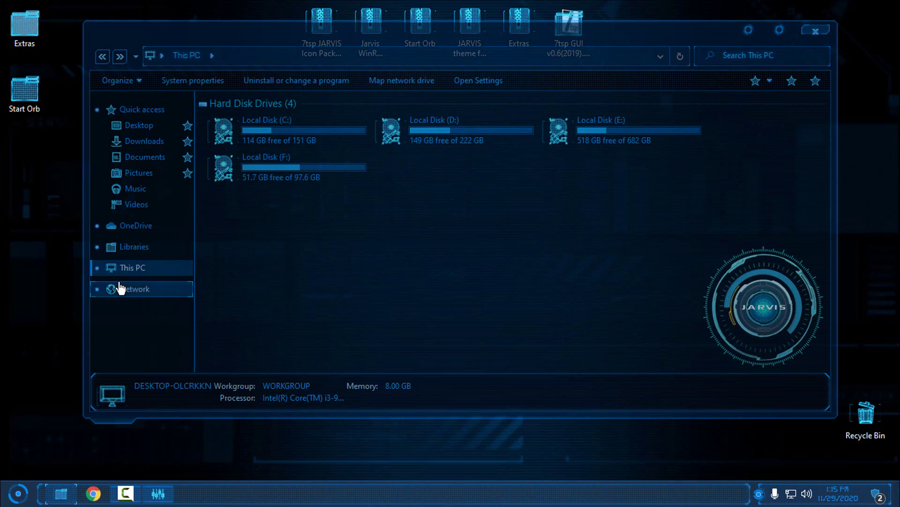
pyautogui.click(748, 30)
pyautogui.rightClick(508, 145)
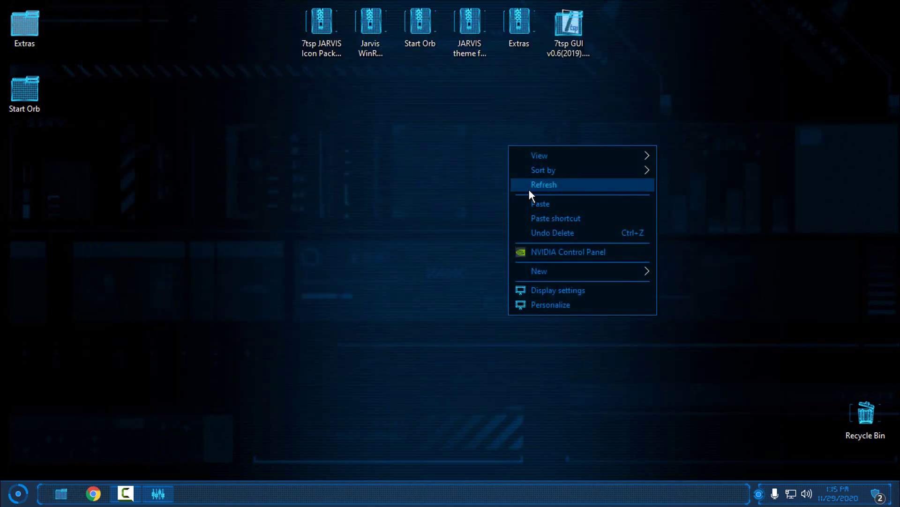
pyautogui.click(527, 188)
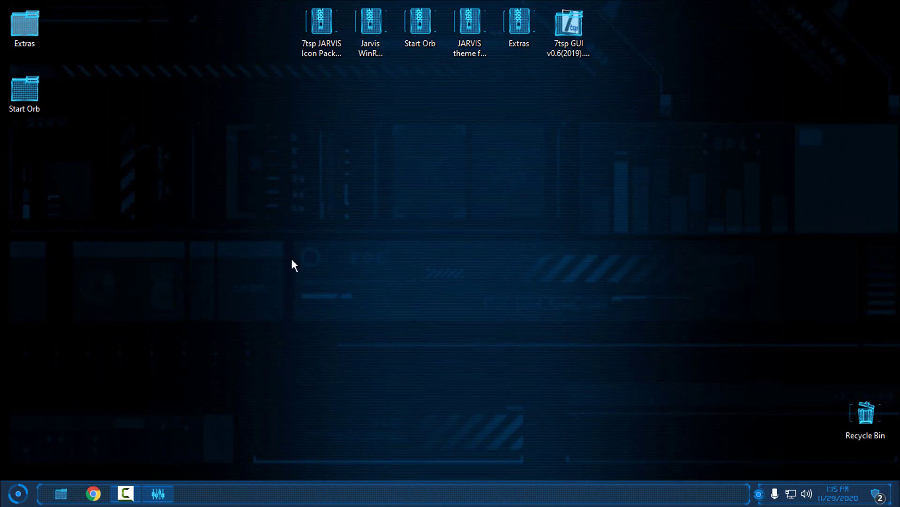
# - Launch 7tsp GUI v0.6(2019) to view its Restore Menu options, and exit the patcher without restoring anything
pyautogui.doubleClick(567, 49)
pyautogui.click(255, 118)
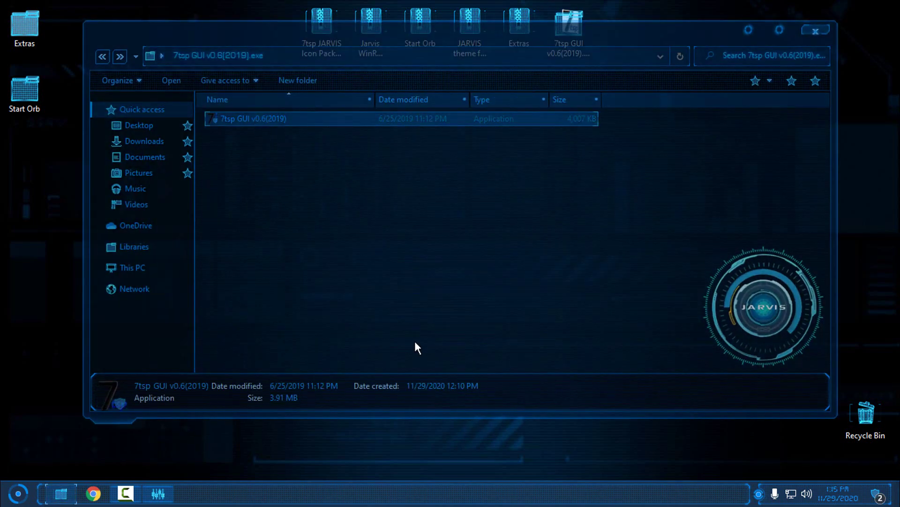
pyautogui.click(826, 29)
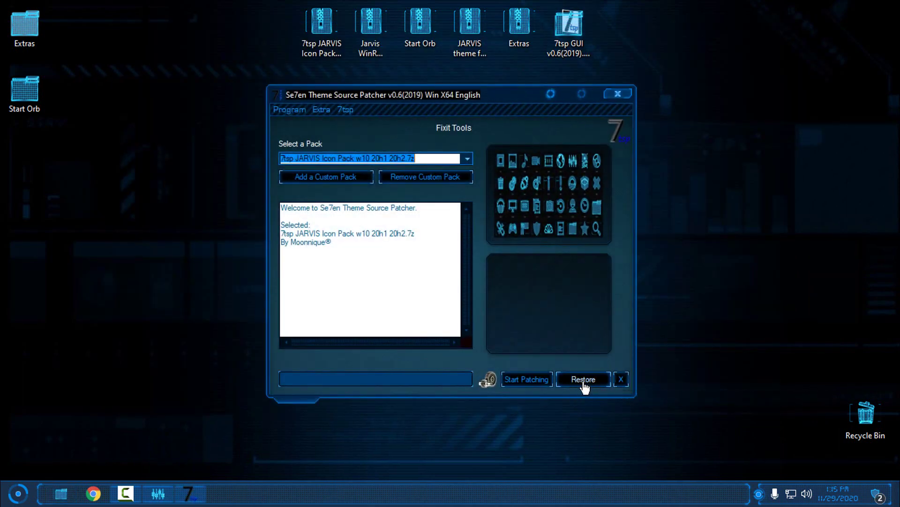
pyautogui.click(585, 381)
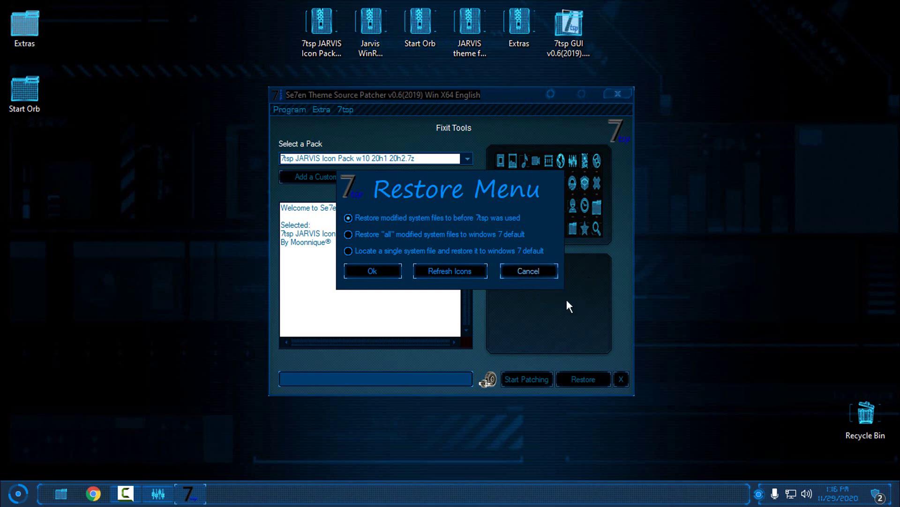
pyautogui.click(528, 271)
pyautogui.click(619, 94)
# - Refresh the desktop and take a look at the themed Start menu
pyautogui.rightClick(271, 184)
pyautogui.click(293, 223)
pyautogui.click(22, 487)
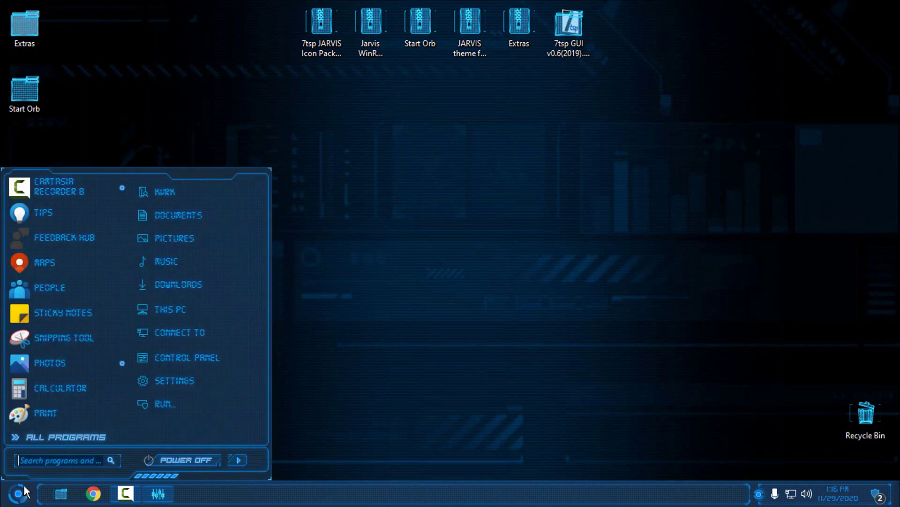
pyautogui.click(21, 488)
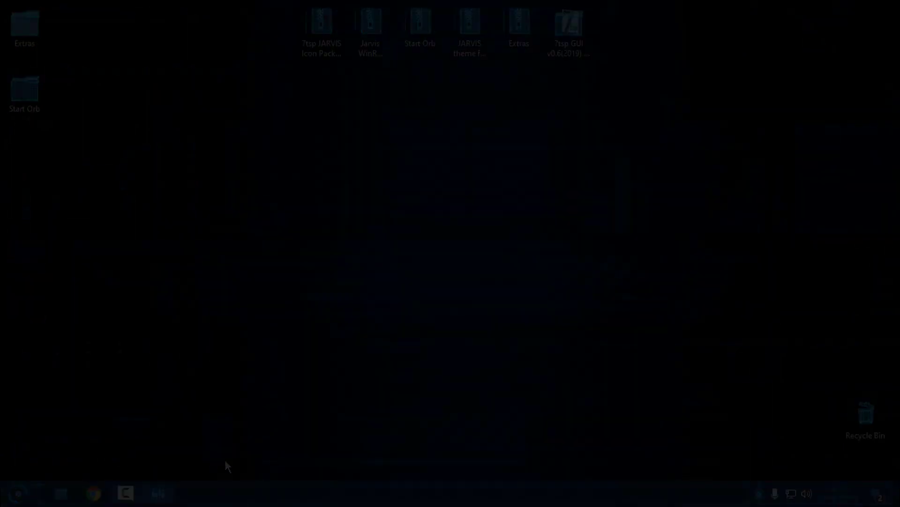